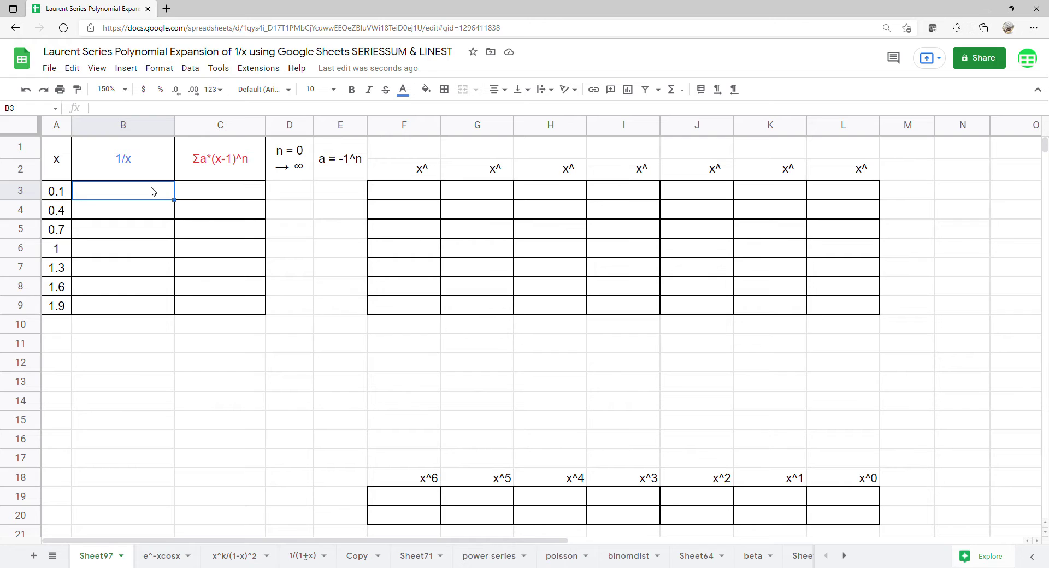
- Fill the 1/x column from B3 with the formula =ARRAYFORMULA(1/A3:A9)
text(ARRAYFORMULA(1/)
drag(62, 194, 62, 310)
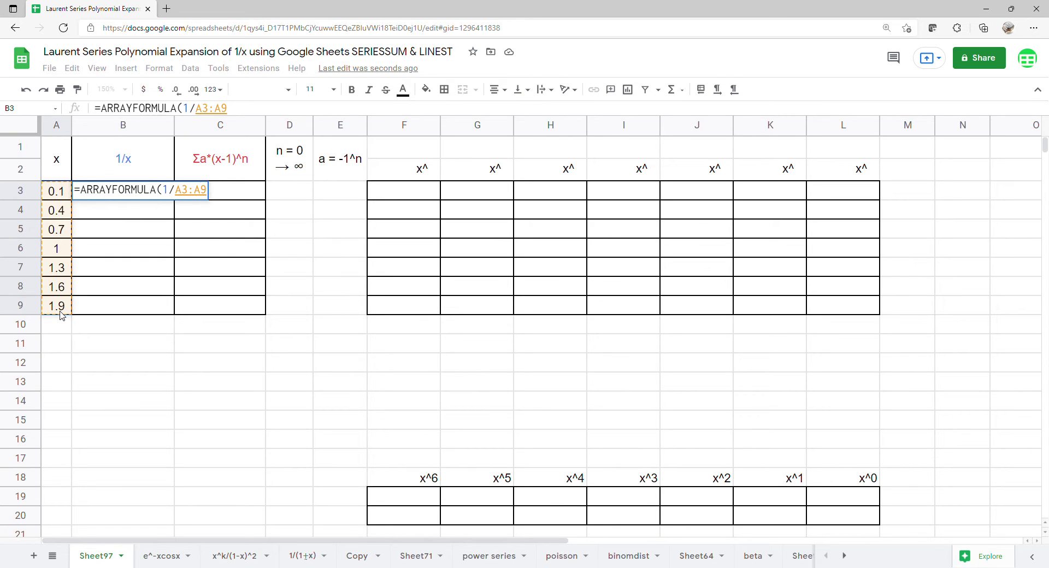
key(Return)
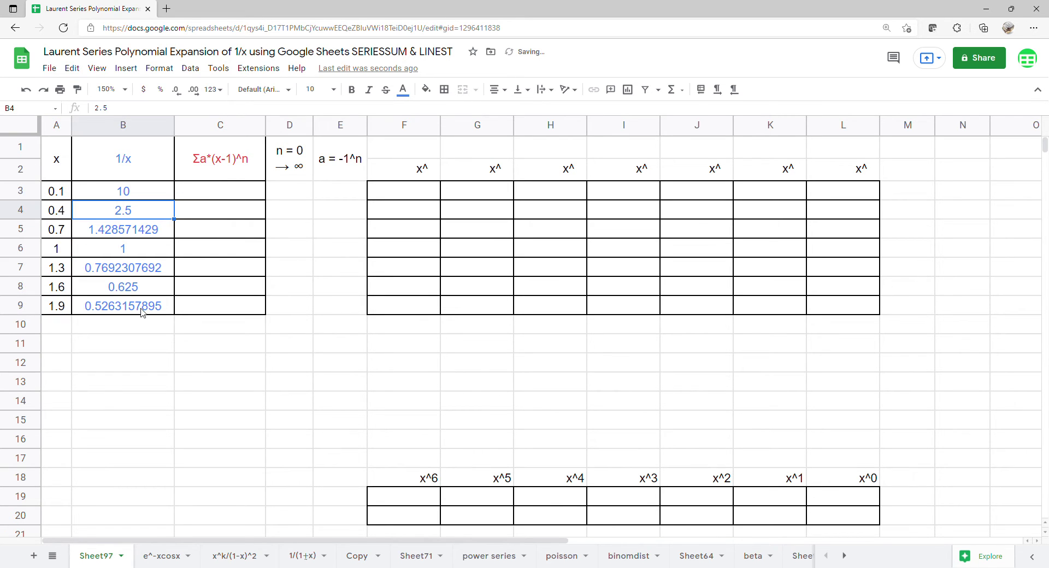
- Insert a scatter chart of the range A1:C9, using row 1 as headers
drag(57, 158, 207, 306)
click(126, 66)
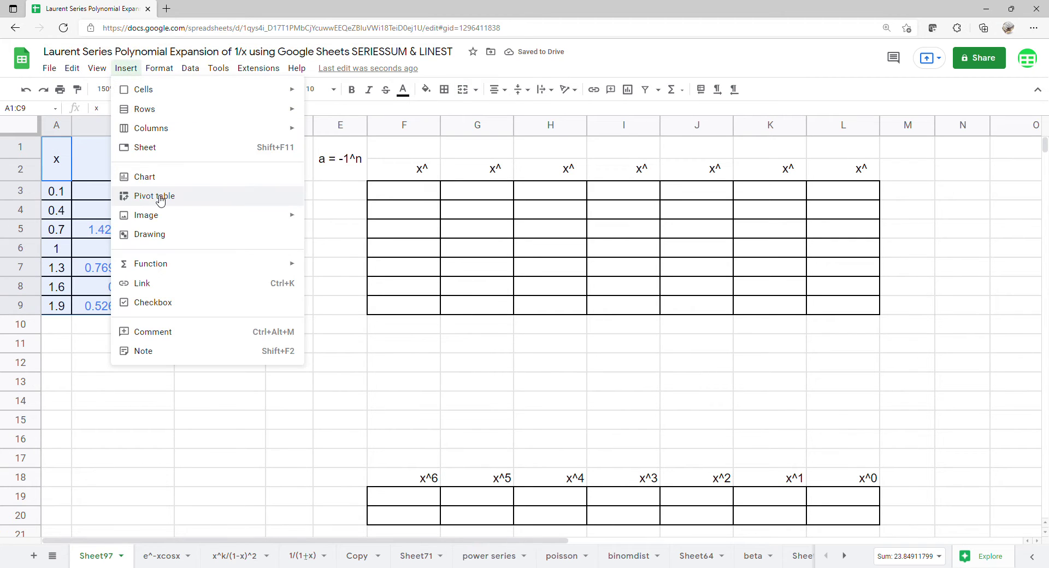
click(202, 173)
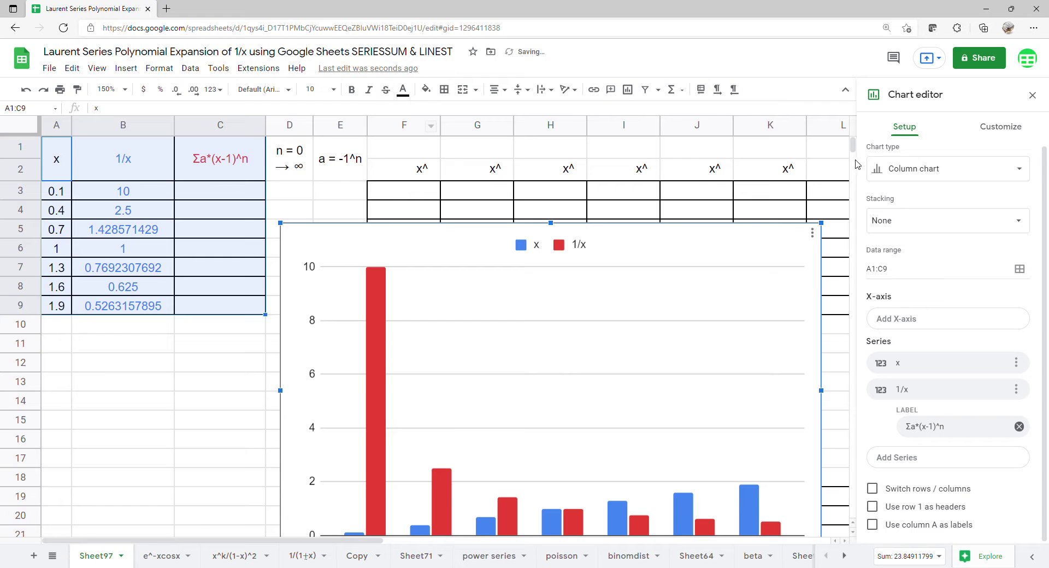
click(904, 170)
scroll(945, 334, down, 5)
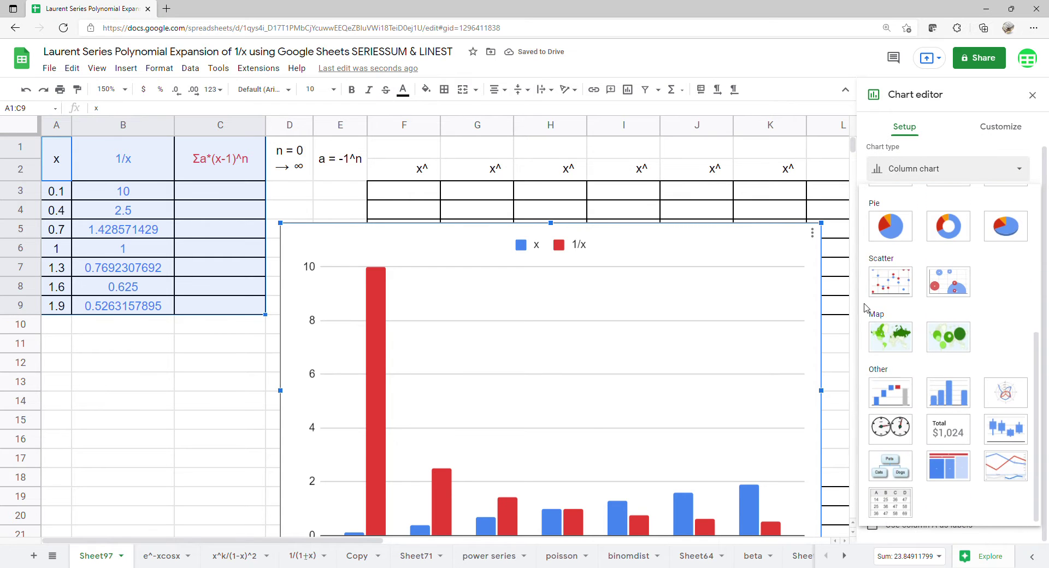
click(889, 290)
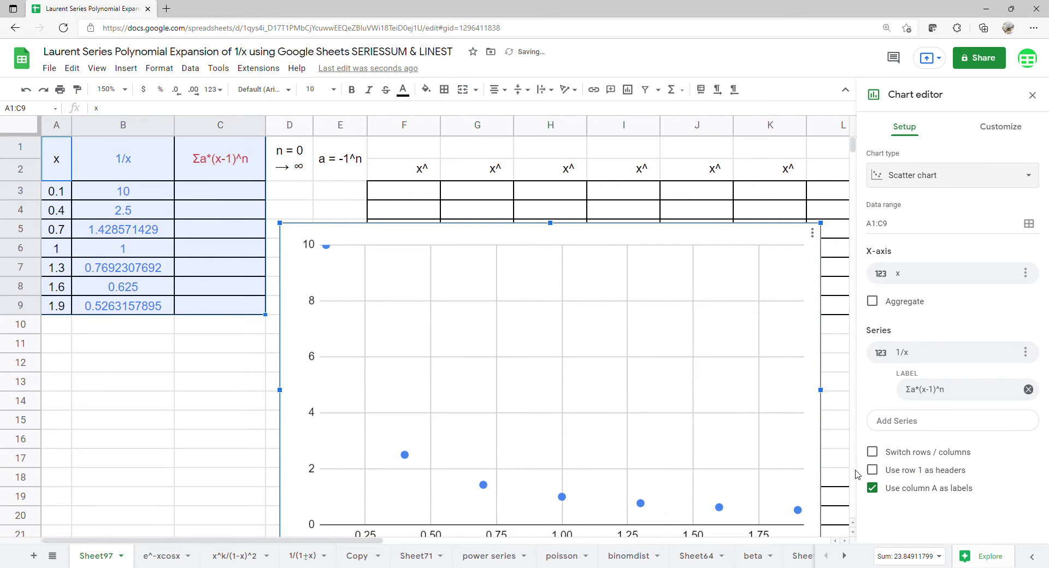
click(873, 471)
- Add a polynomial trendline to the chart's 1/x series
click(1000, 131)
click(913, 245)
scroll(911, 252, down, 4)
click(896, 374)
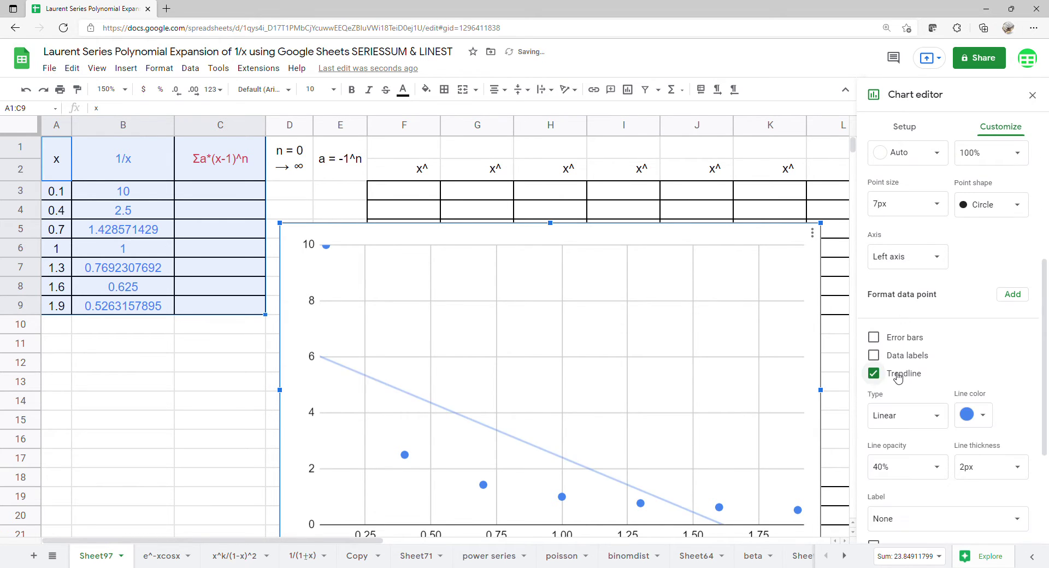
scroll(913, 371, down, 3)
click(942, 247)
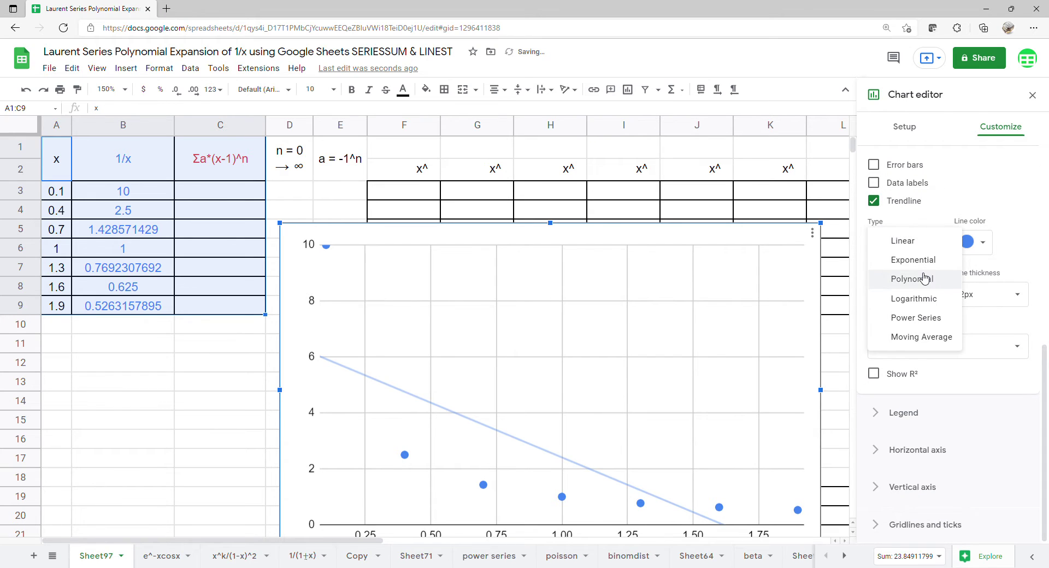
click(924, 284)
- Set the trendline's polynomial degree to 6 and label it with its equation
scroll(927, 294, down, 1)
click(937, 246)
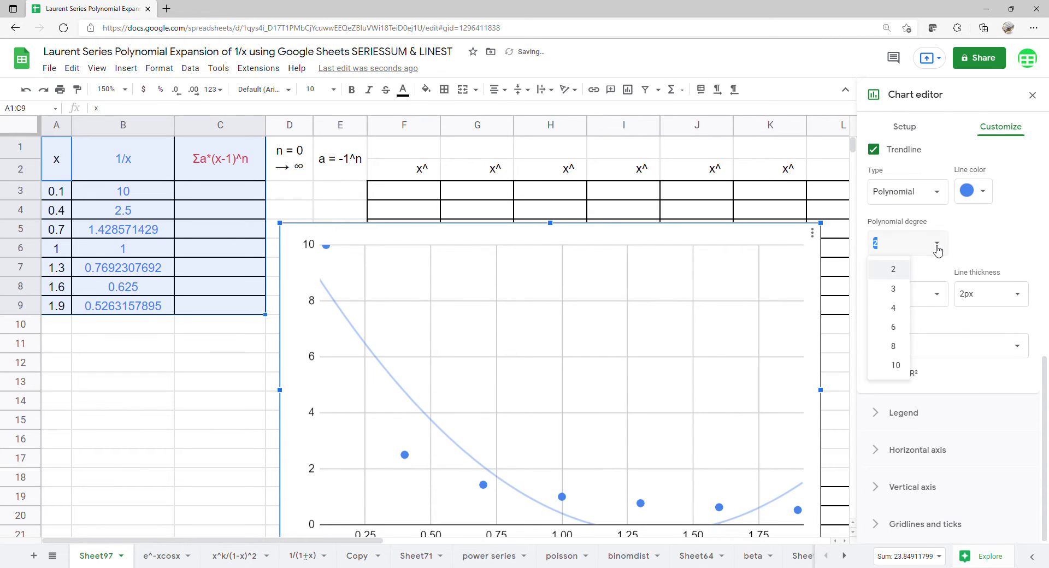
click(904, 327)
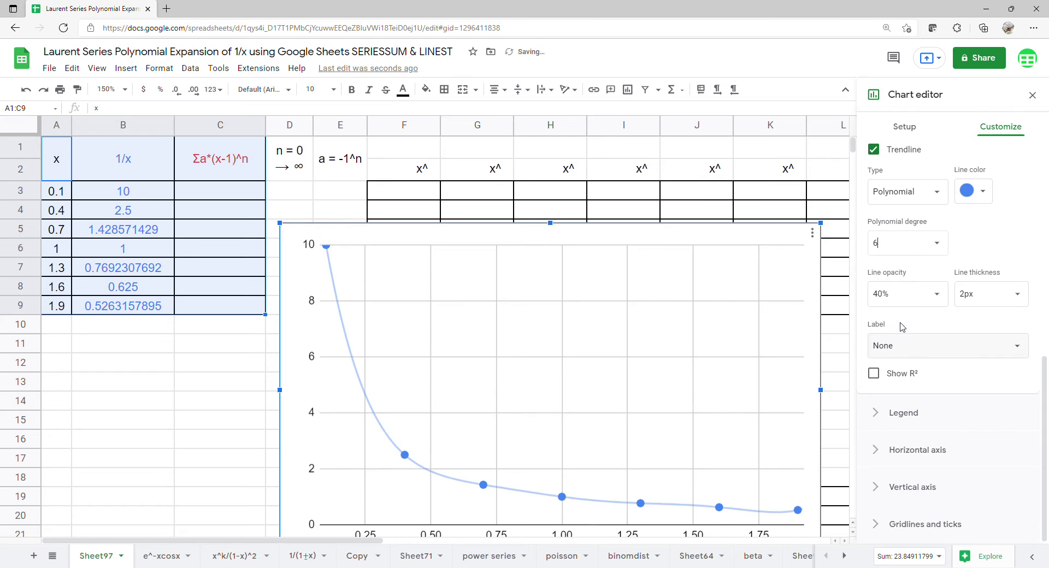
click(996, 349)
click(935, 383)
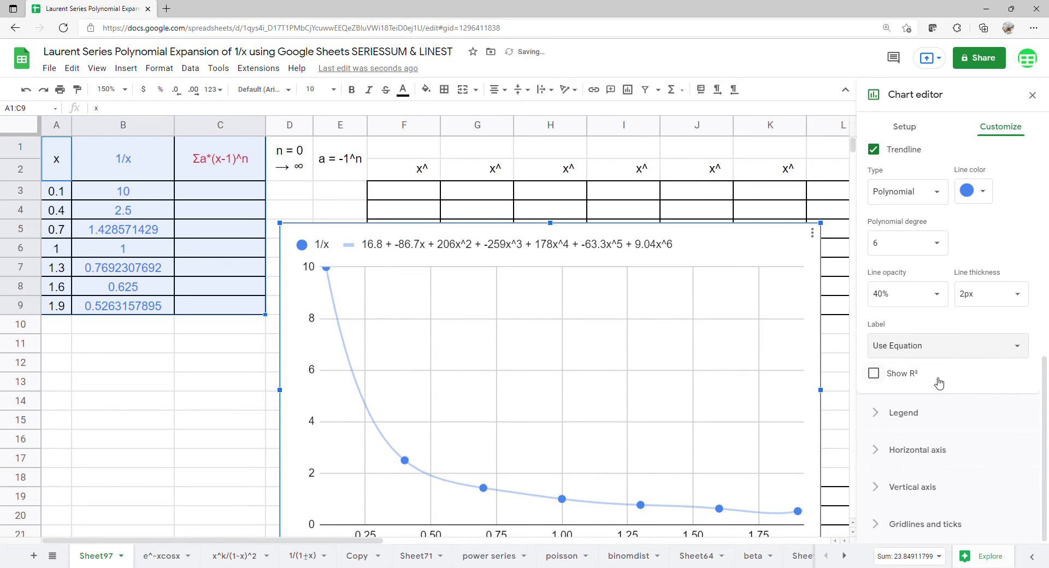
- Place the chart legend at the bottom and close the chart editor
click(905, 413)
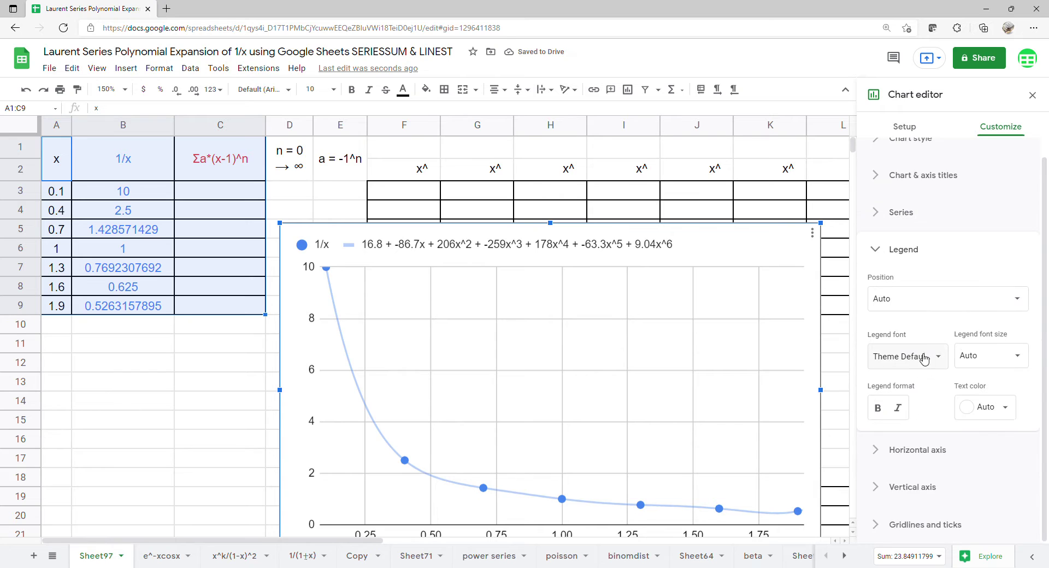
click(921, 311)
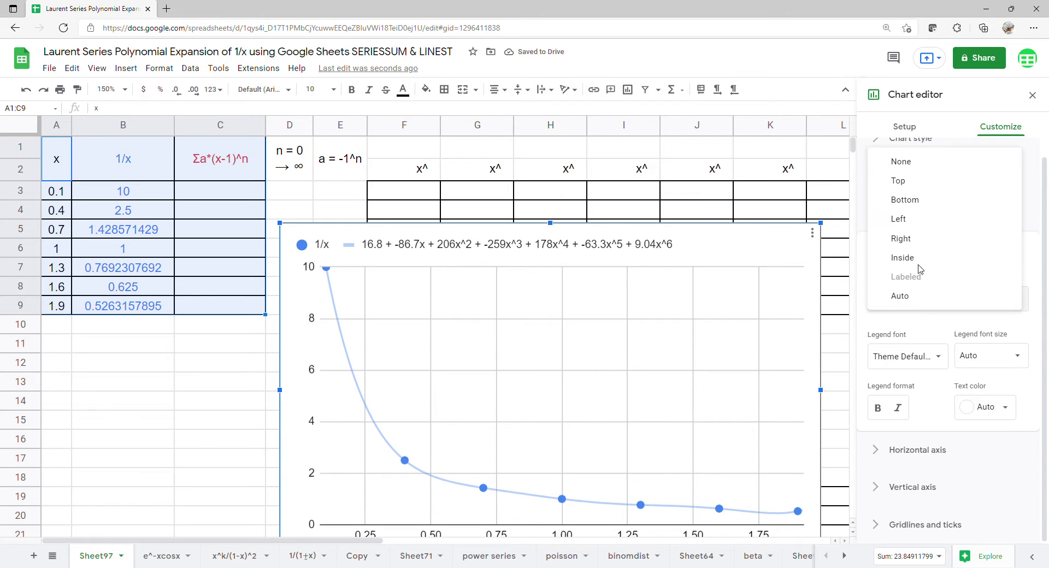
click(923, 207)
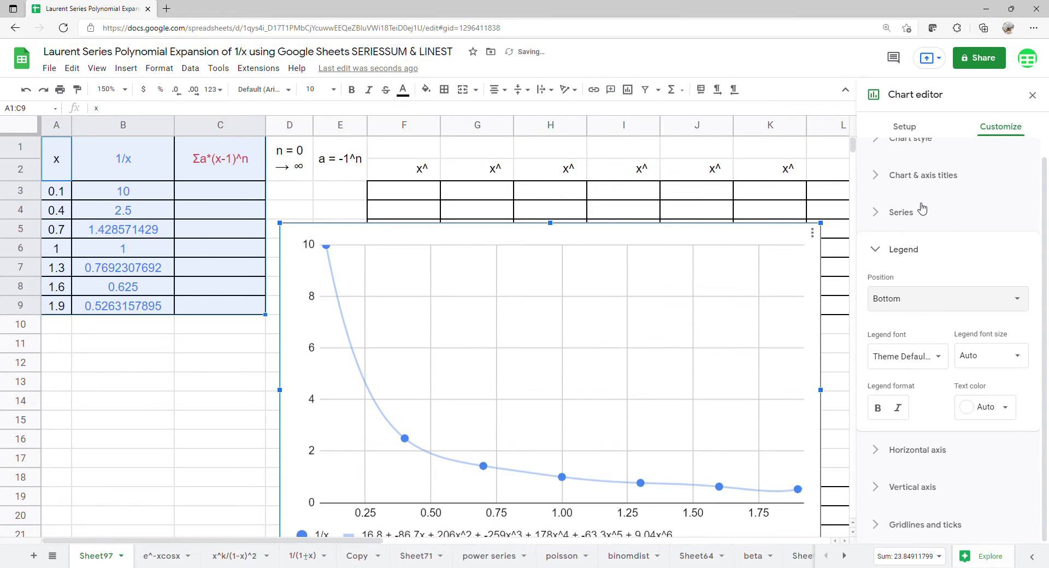
click(1034, 101)
- Move the chart to the top of the sheet over columns F to M, clear of column E and the x^6 to x^0 table
drag(712, 343, 810, 257)
drag(747, 355, 746, 355)
mouse_move(650, 473)
mouse_down()
mouse_move(655, 451)
mouse_move(655, 473)
mouse_up()
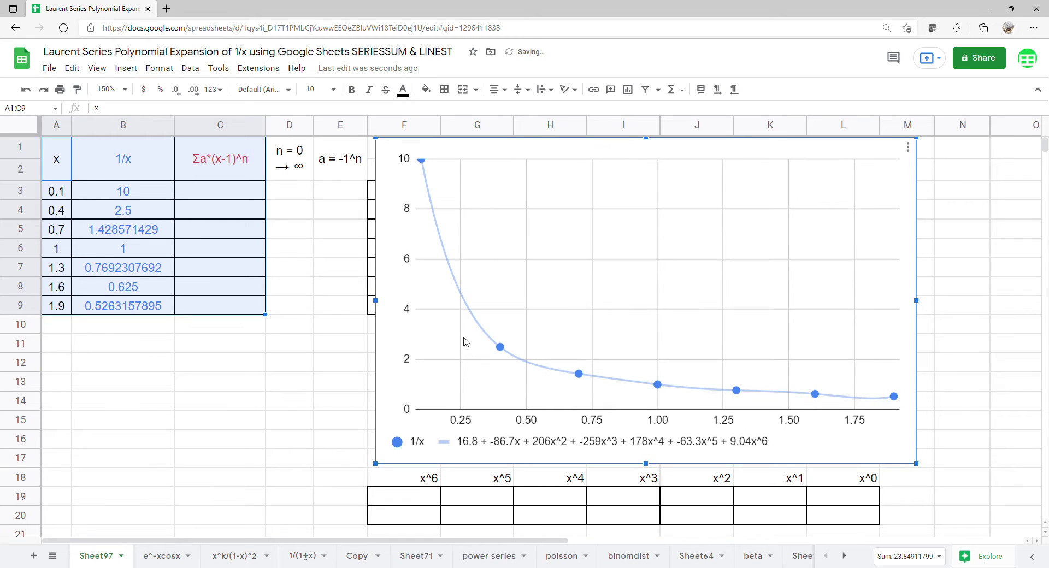
drag(399, 331, 416, 329)
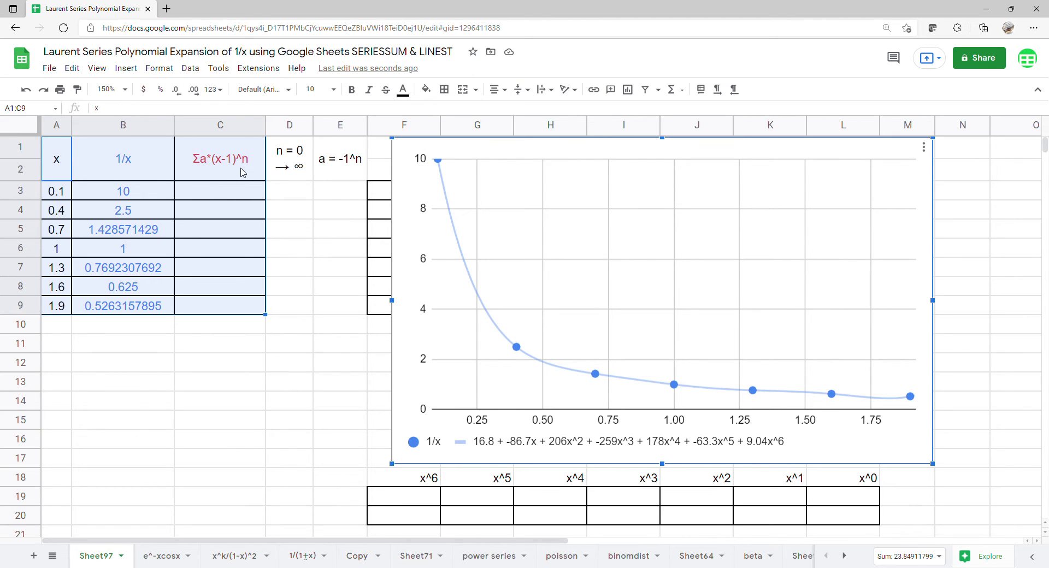
- Enter 0 in D3 as the starting value of n
click(291, 191)
text(0)
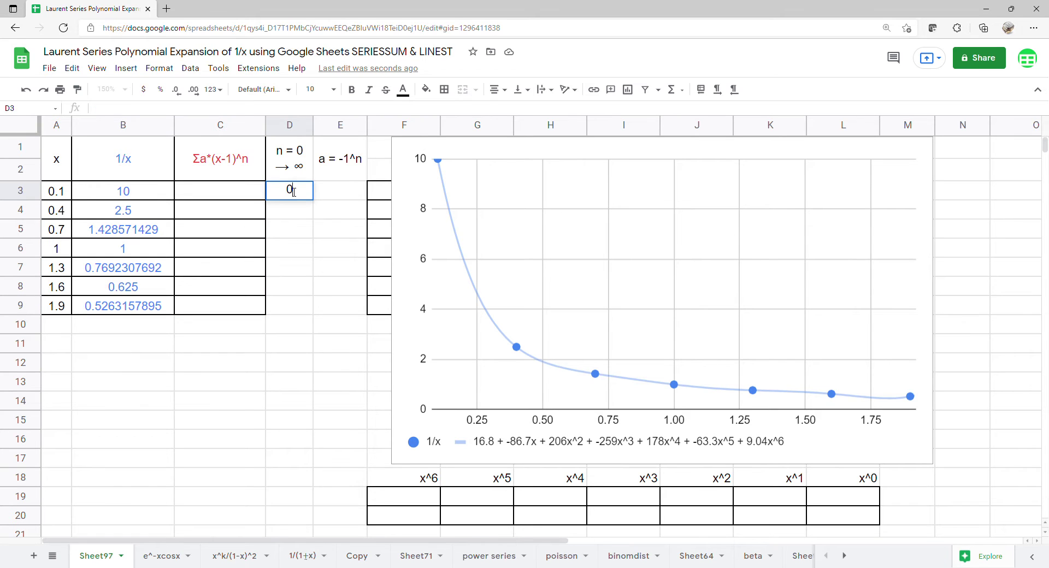
key(Return)
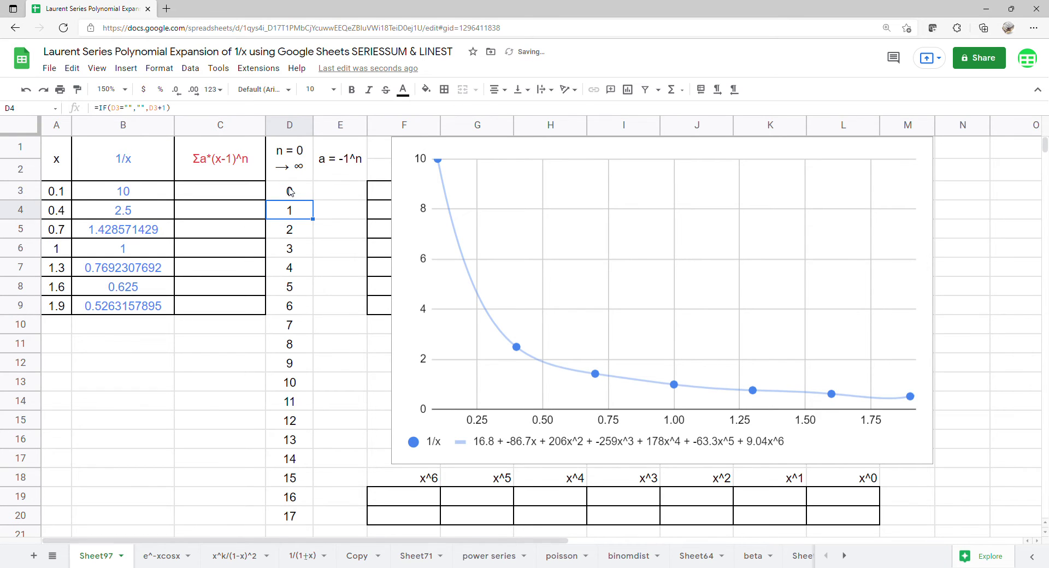
- Fill the a = -1^n column from E3 with an ARRAYFORMULA raising -1 to the powers in D3:D20
click(360, 199)
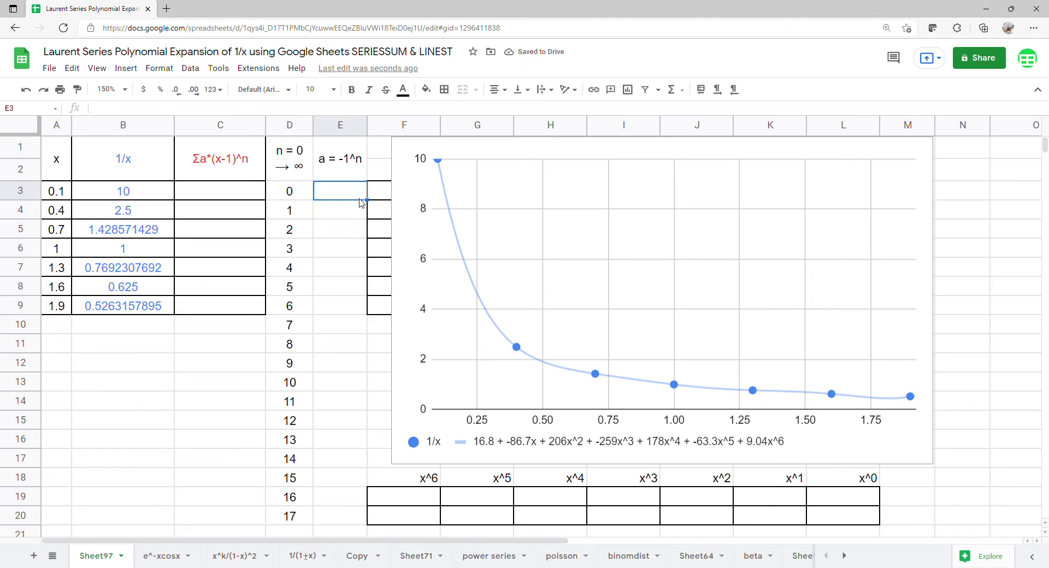
text(=arra)
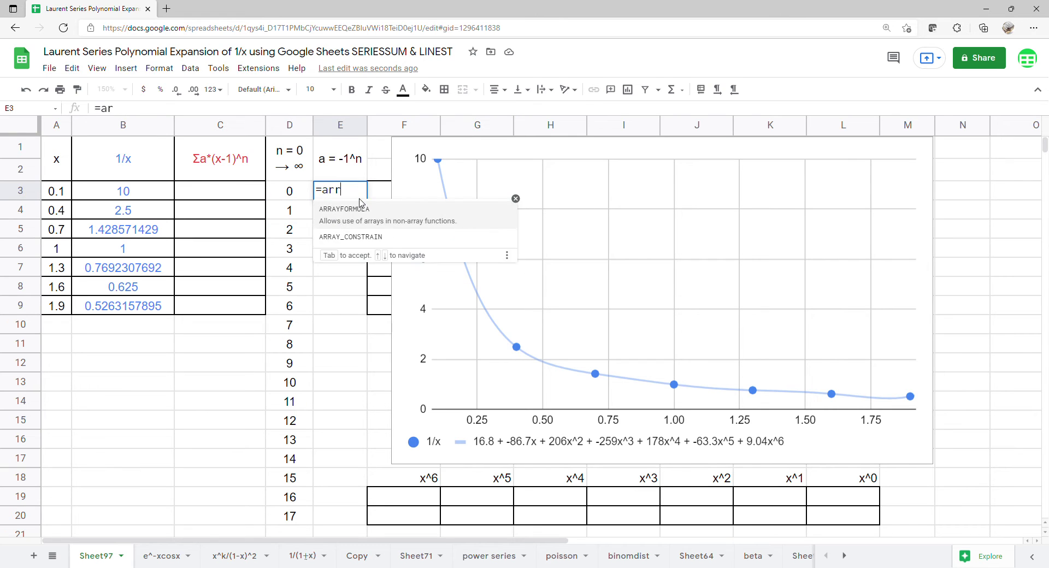
key(Tab)
text(-1)
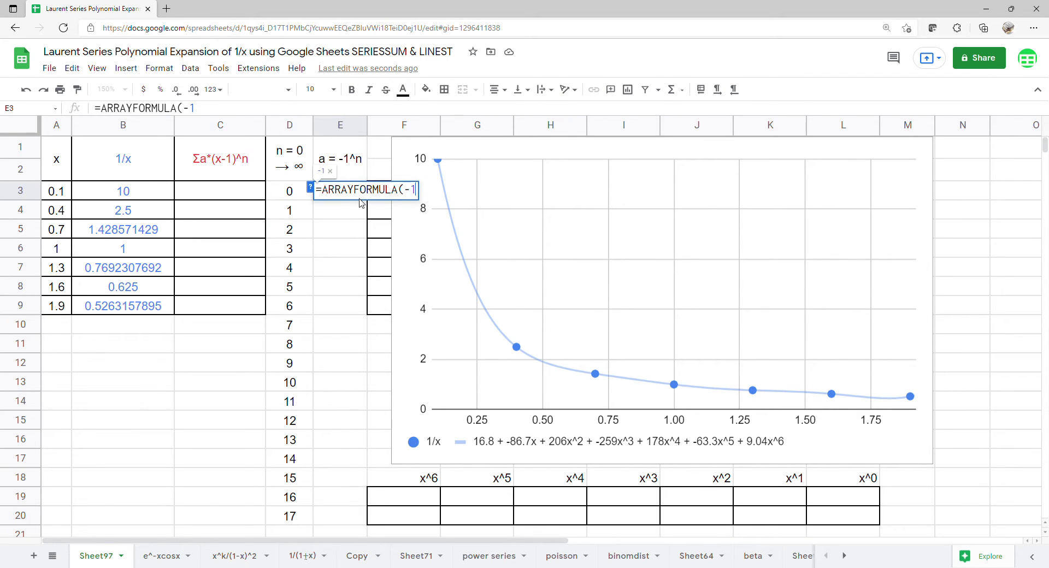
text(^)
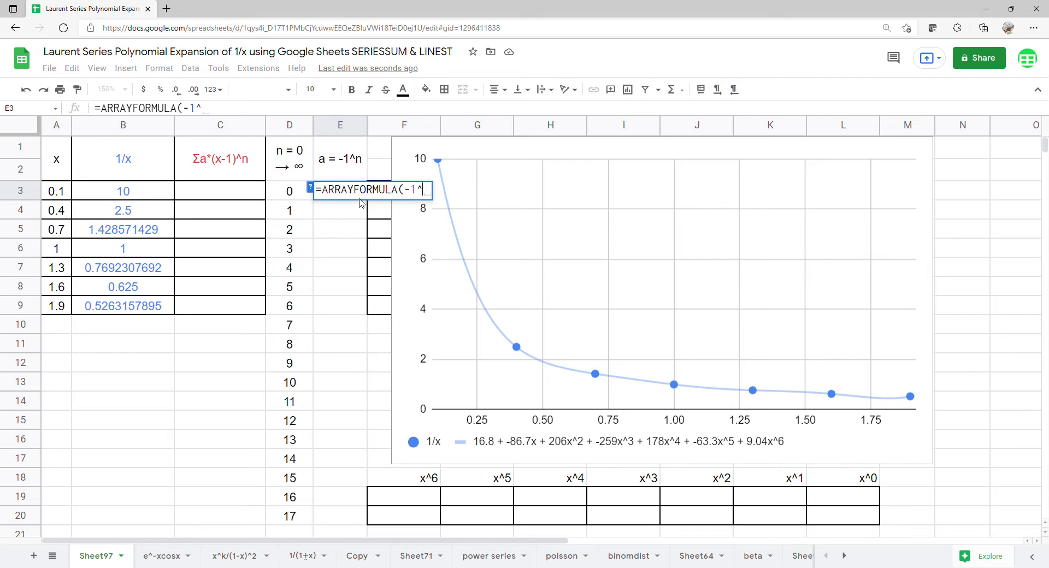
drag(301, 191, 283, 518)
key(Return)
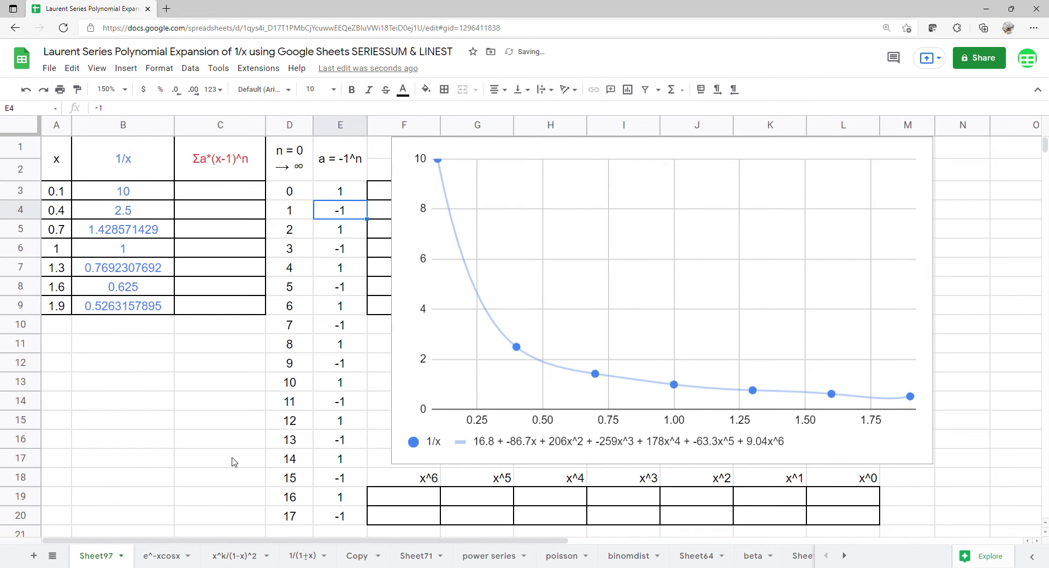
- Fill the Σa*(x-1)^n column from C3 with the formula =ARRAYFORMULA(SERIESSUM(A3:A9-1,0,1,E3:E20))
click(228, 204)
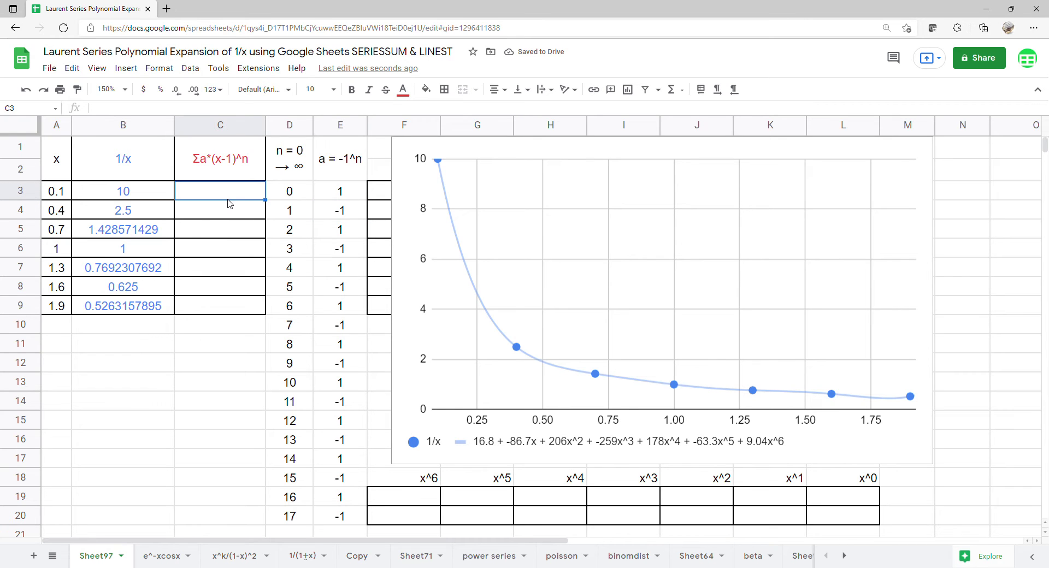
text(=arr)
key(Tab)
text(s)
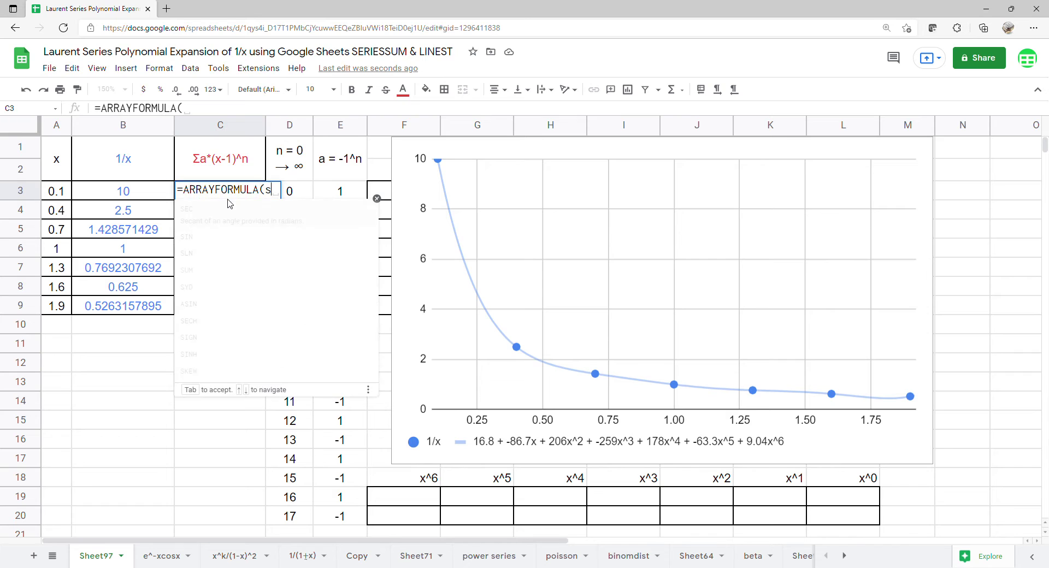
text(e)
key(Tab)
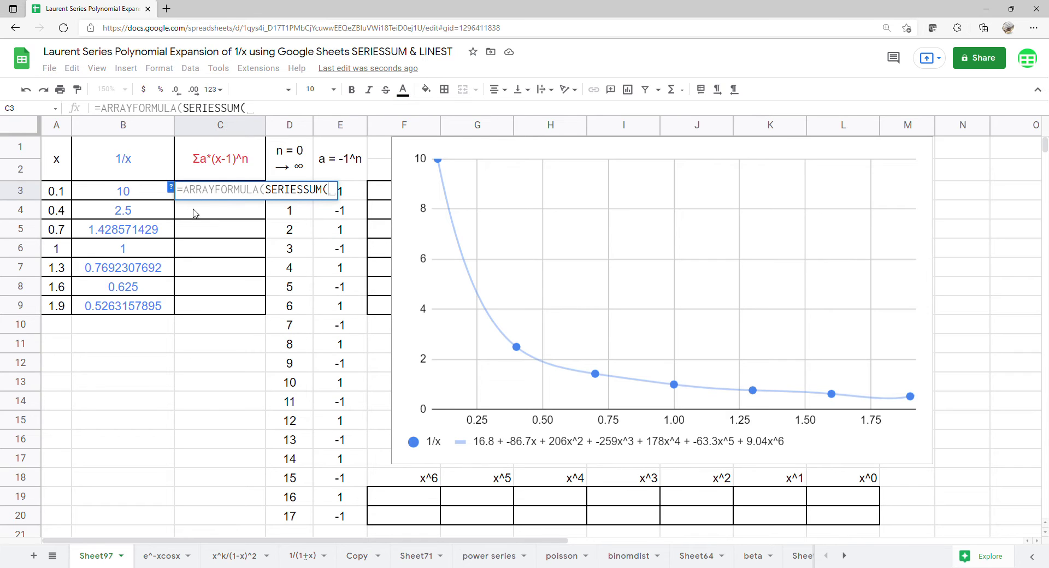
drag(57, 194, 61, 307)
text(-)
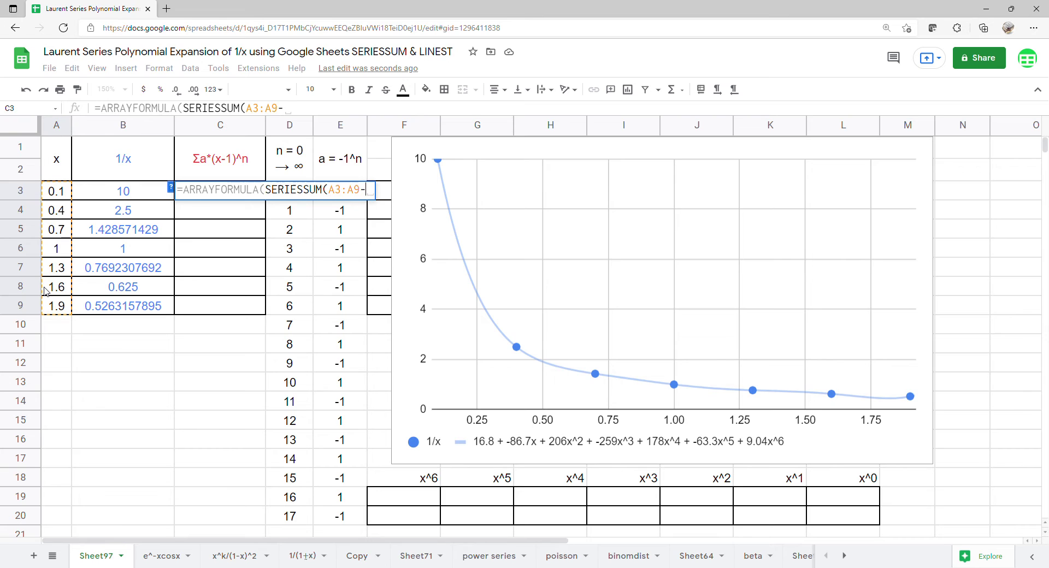
text(1,0,)
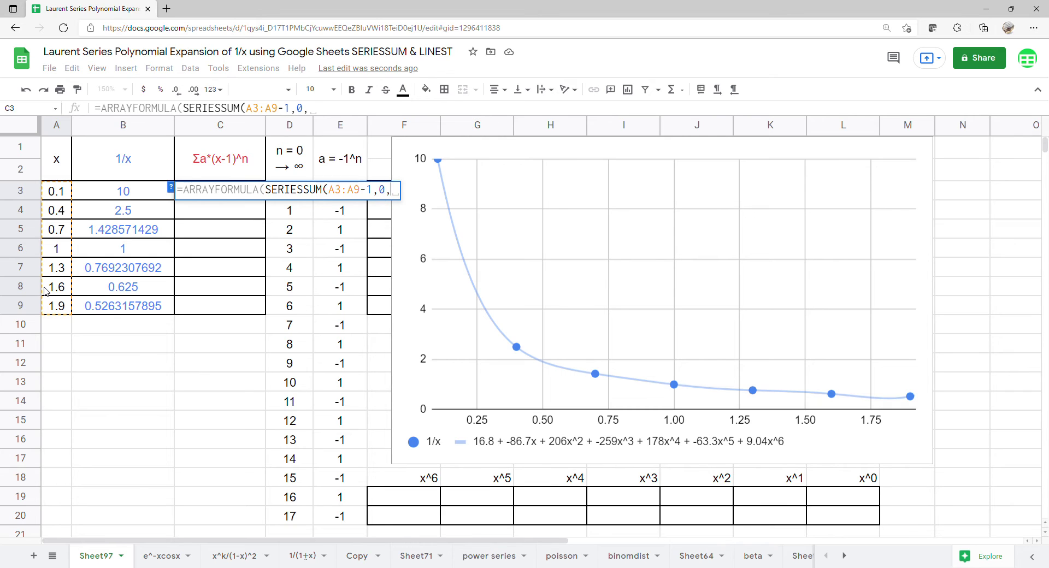
text(1,)
drag(344, 522, 358, 206)
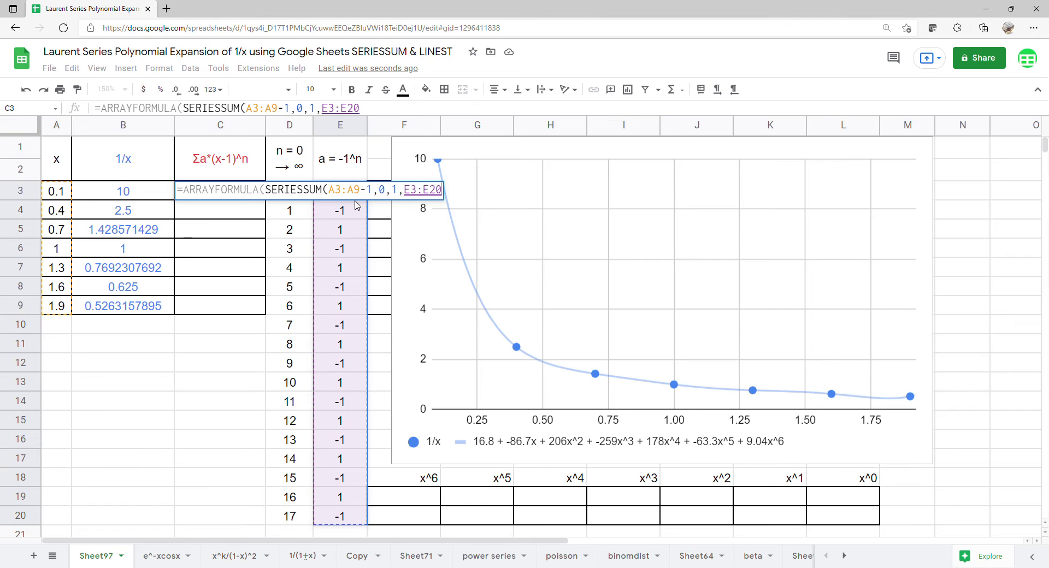
key(Return)
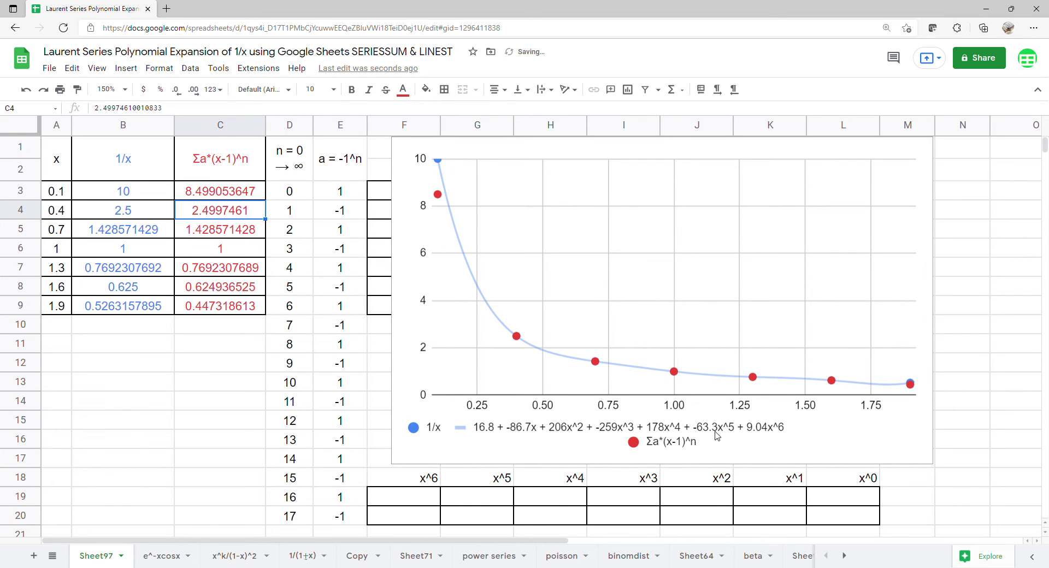
- Reopen the chart for editing and enable a trendline for all series
click(916, 164)
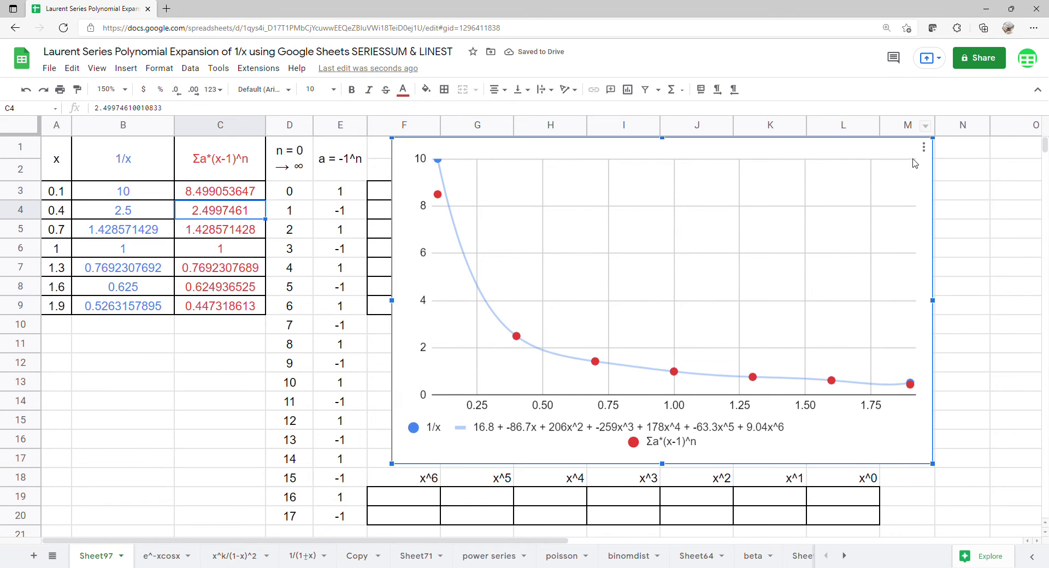
click(928, 147)
click(899, 166)
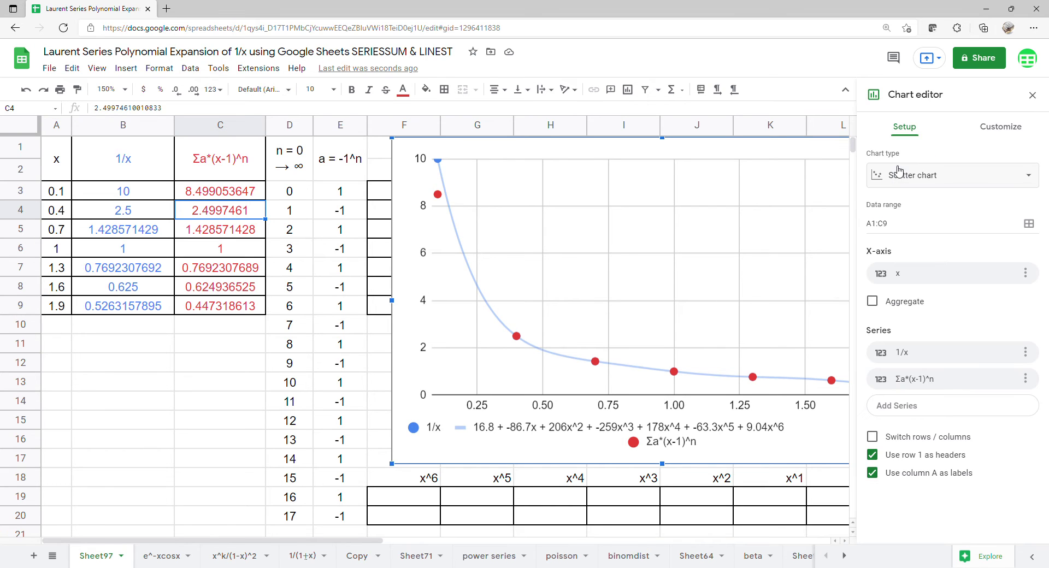
click(988, 131)
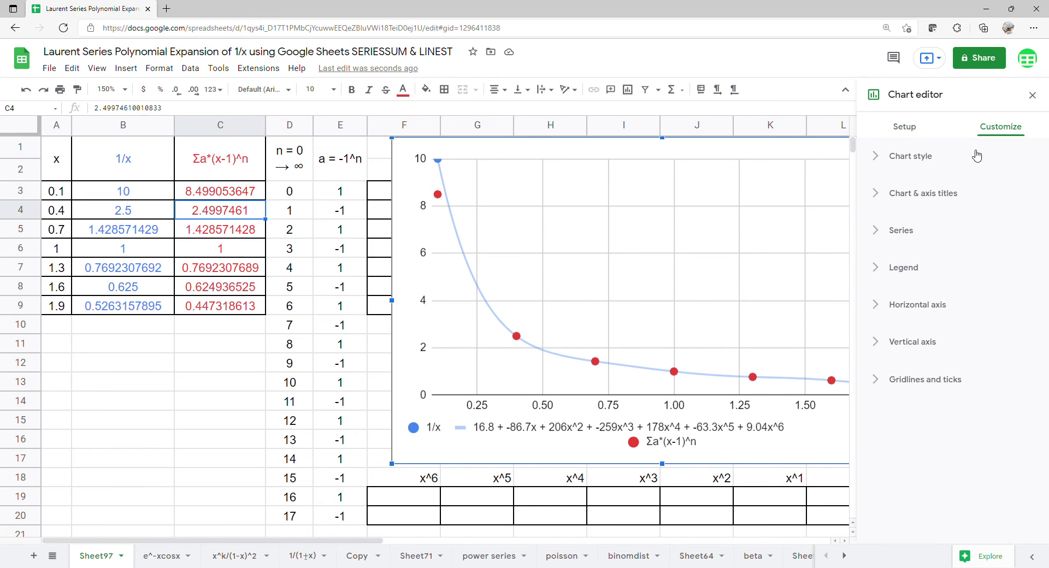
click(916, 239)
scroll(931, 287, down, 2)
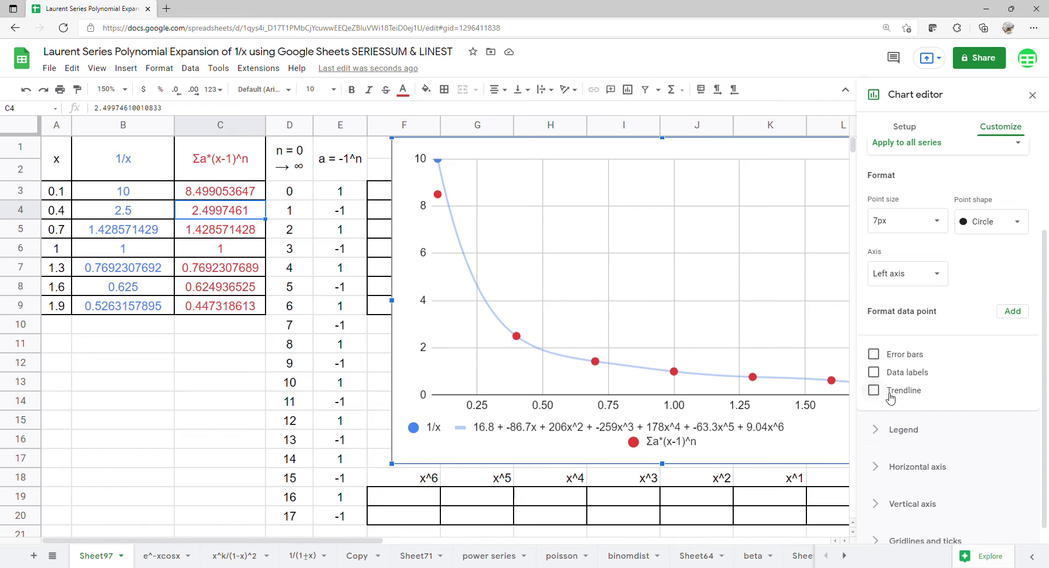
click(874, 389)
scroll(896, 391, down, 2)
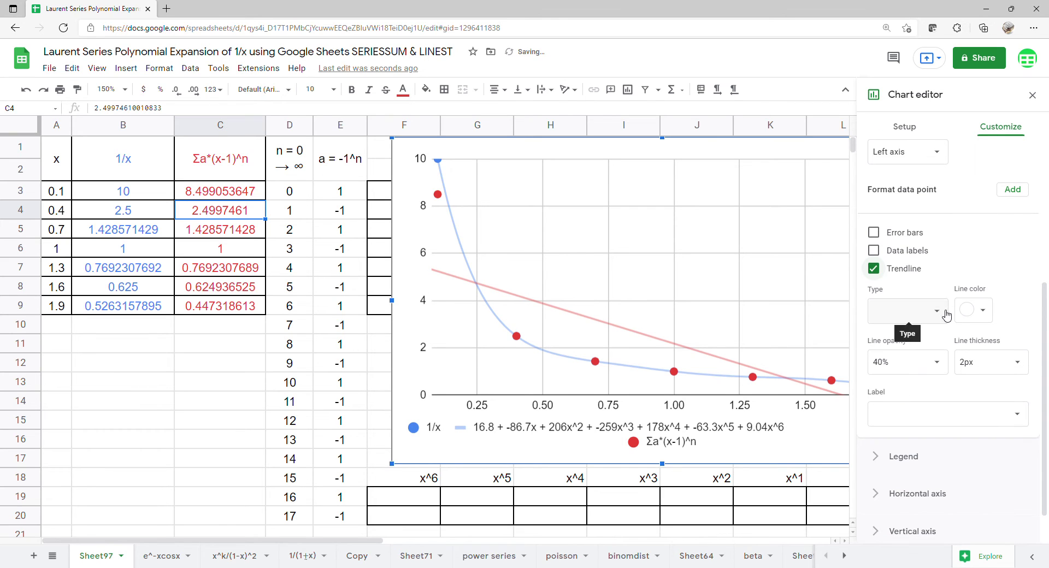
- Make the Σa*(x-1)^n trendline a degree 6 polynomial labelled with its equation, and close the chart editor
click(929, 313)
click(922, 347)
click(935, 364)
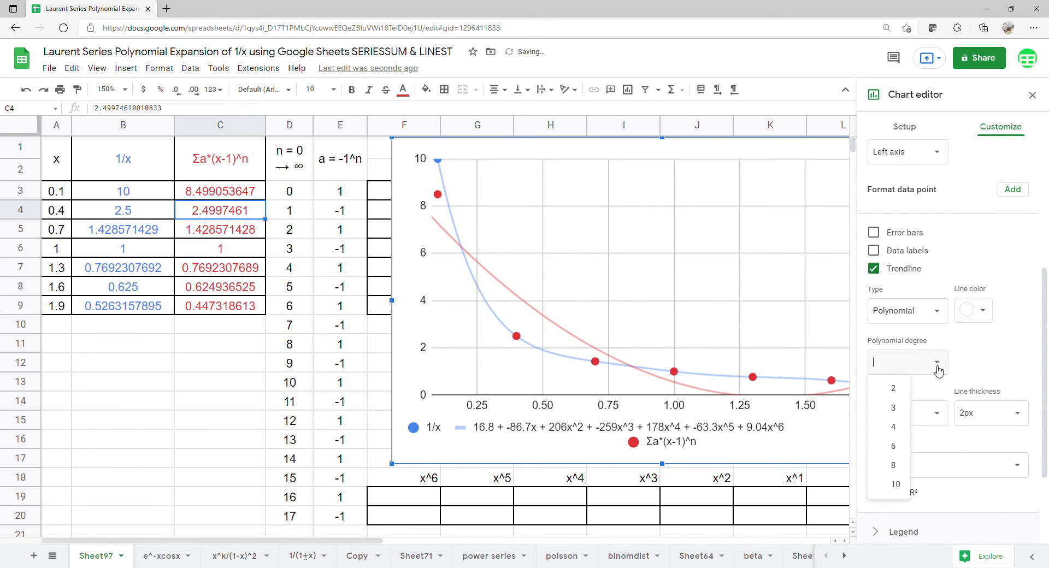
click(896, 450)
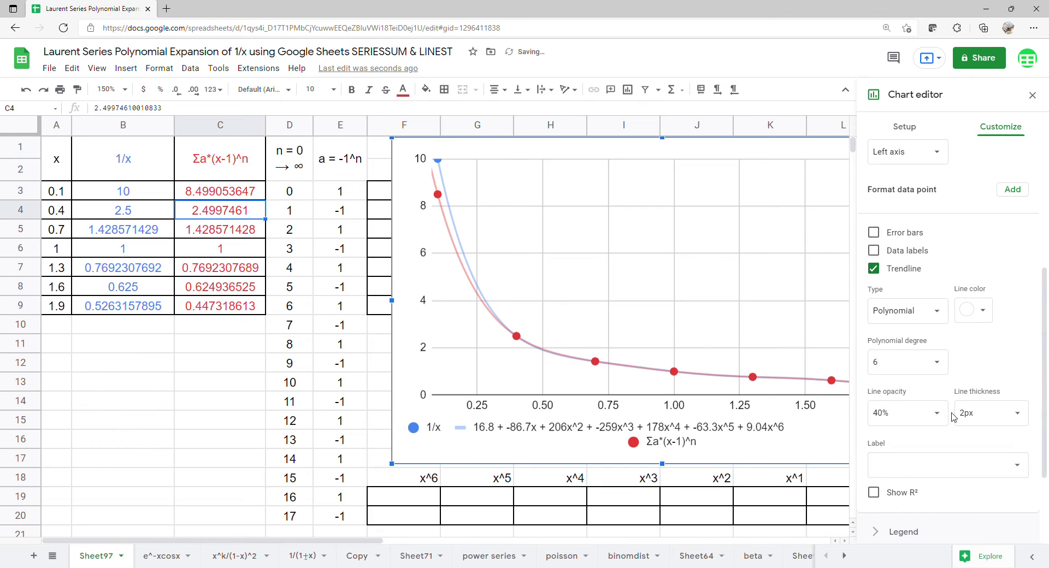
click(937, 464)
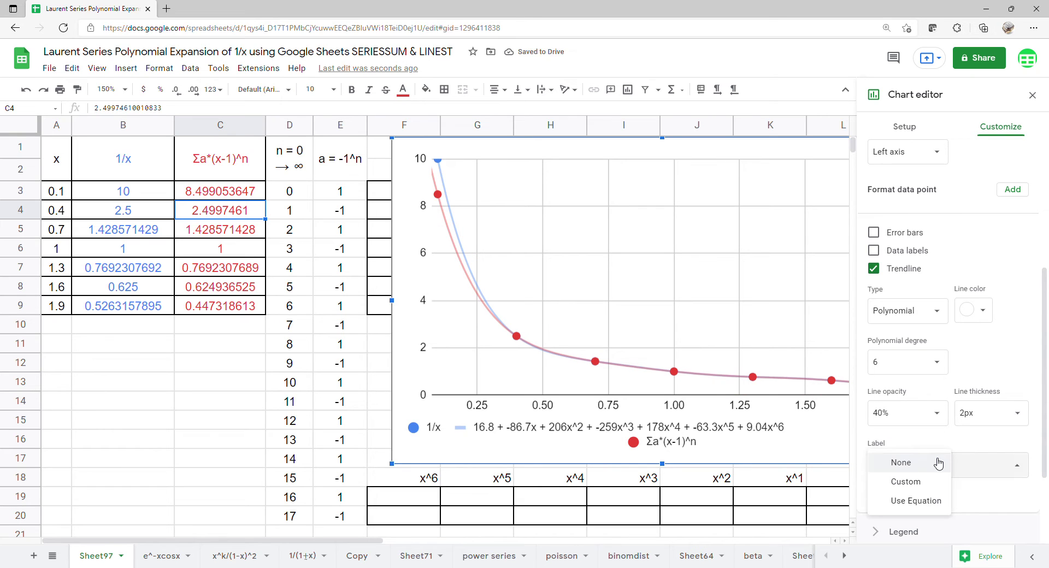
click(920, 502)
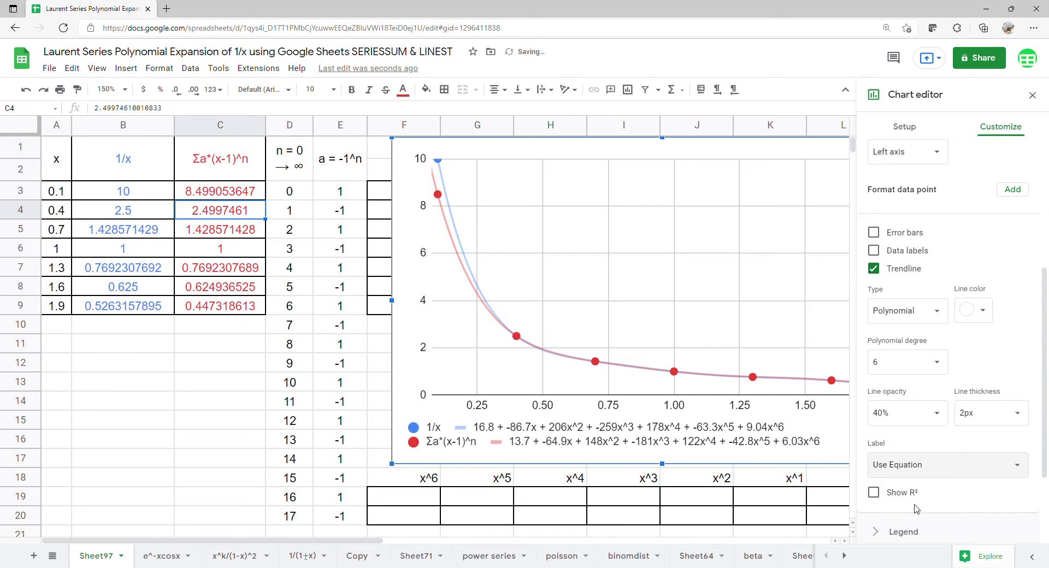
click(1032, 95)
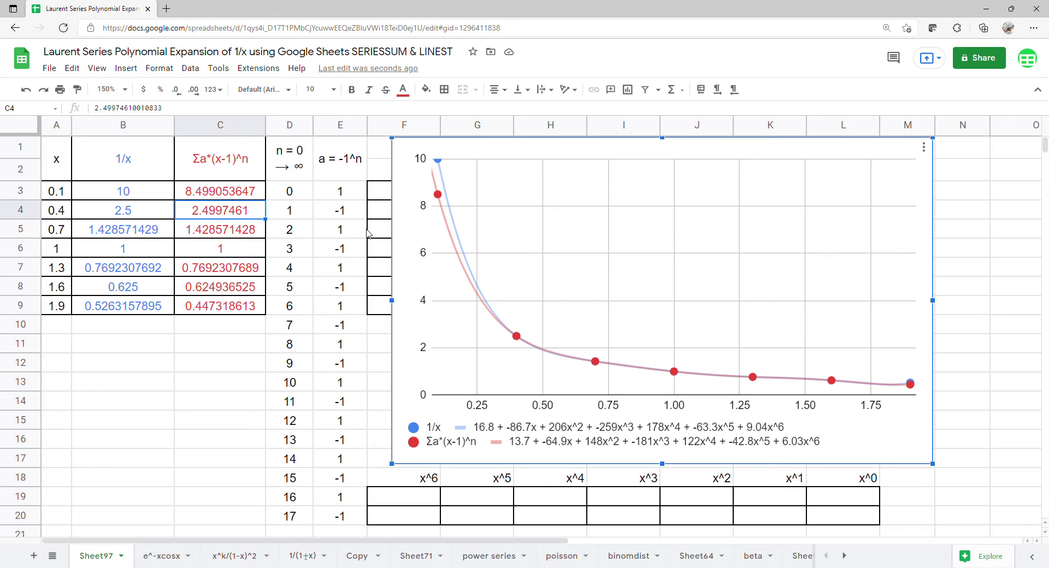
- Narrow the chart to end within column L and move it aside to uncover the x^ table in columns F to L
drag(209, 164, 210, 306)
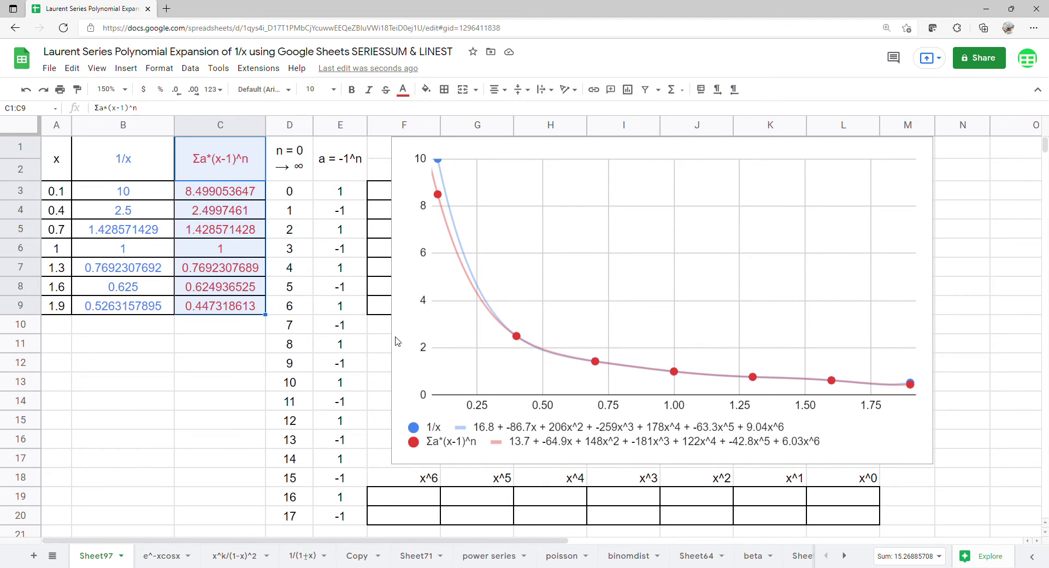
click(910, 317)
drag(937, 301, 869, 301)
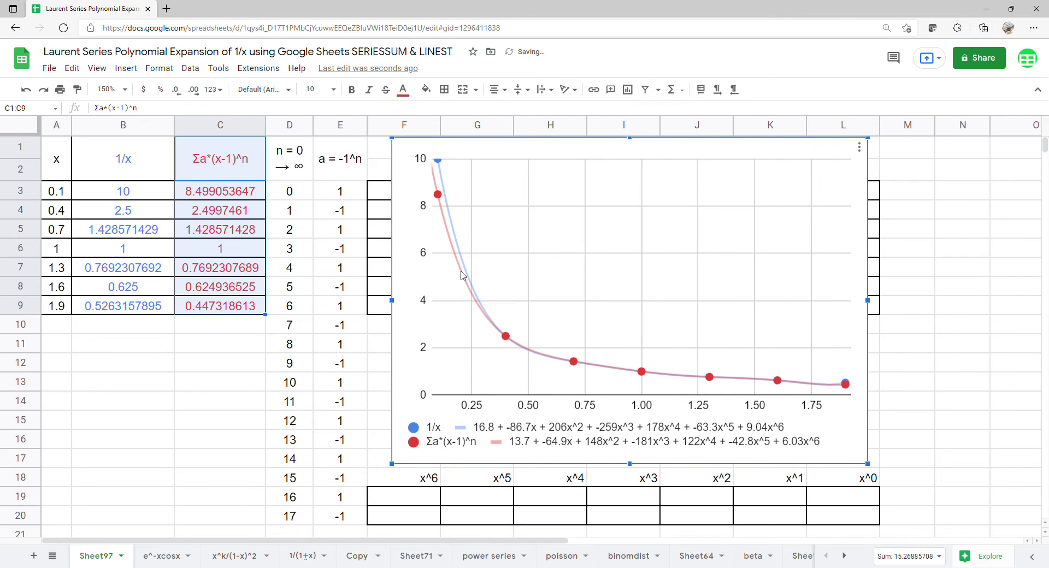
drag(407, 278, 924, 276)
- Fill the exponents across row 1 from F1 by transposing the n values in D3:D9
click(434, 154)
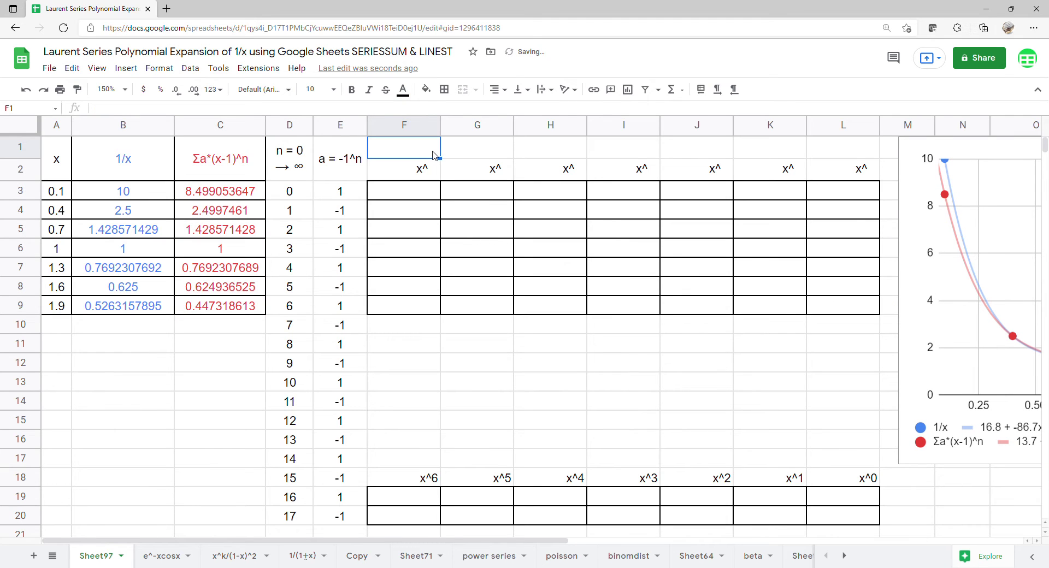
text(=tra)
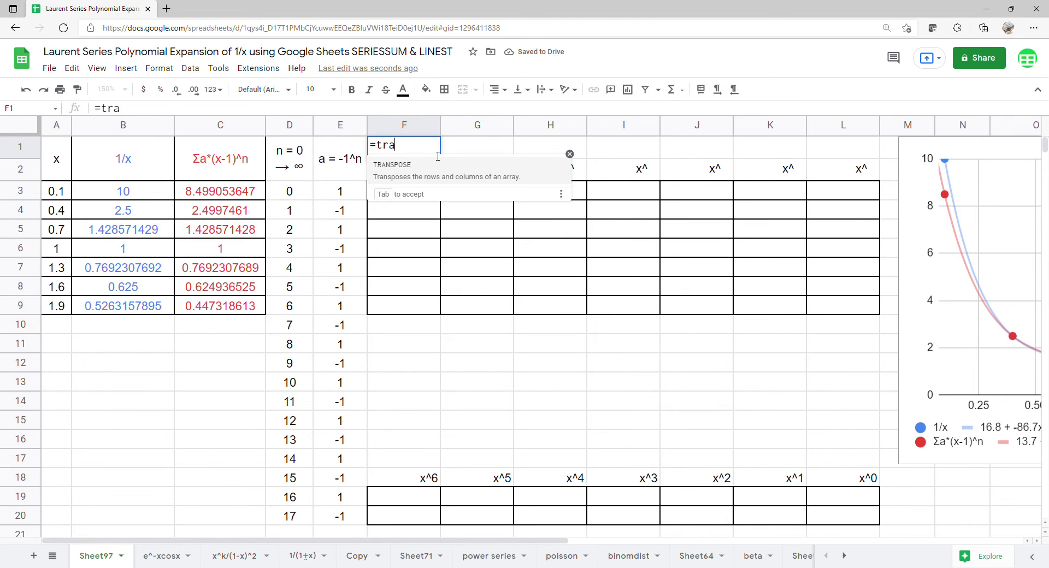
key(Tab)
drag(301, 195, 299, 311)
key(Return)
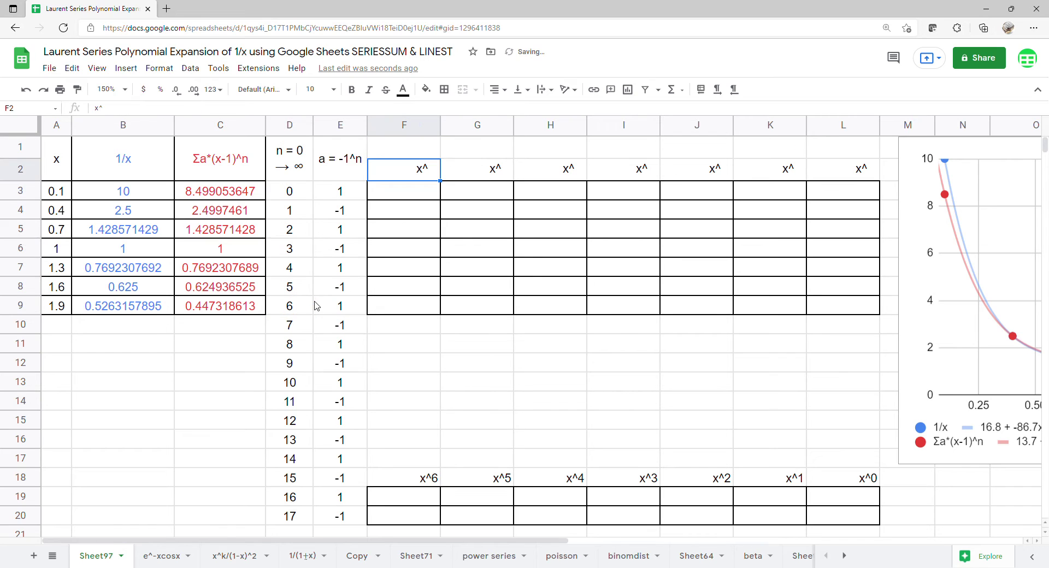
- Fill the powers of x table from F3 with the formula =ARRAYFORMULA(ARRAYFORMULA(A3:A9^F1:L1))
click(409, 200)
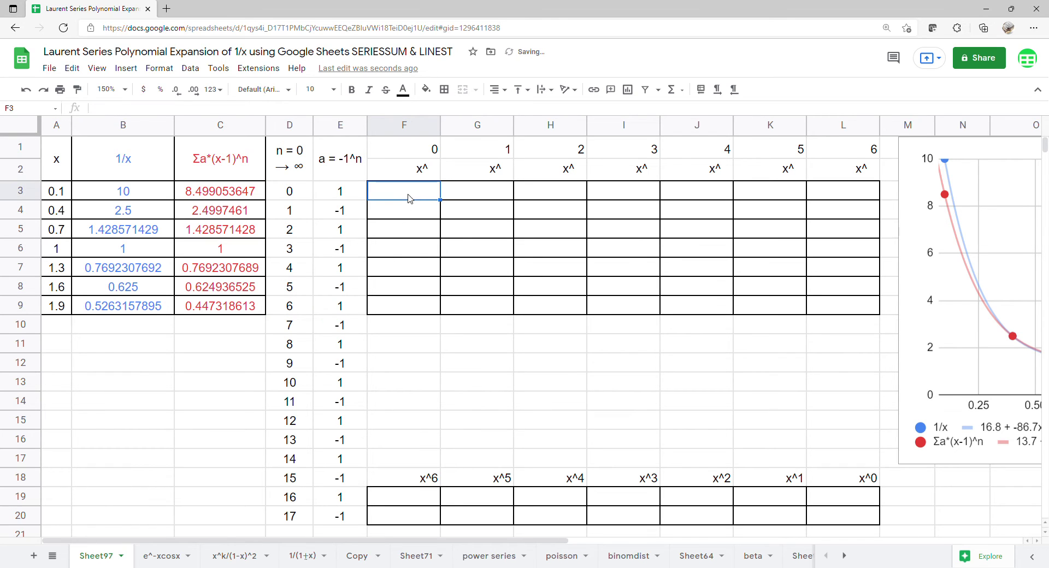
text(=ar)
key(Down)
key(Tab)
text(ar)
key(Down)
key(Tab)
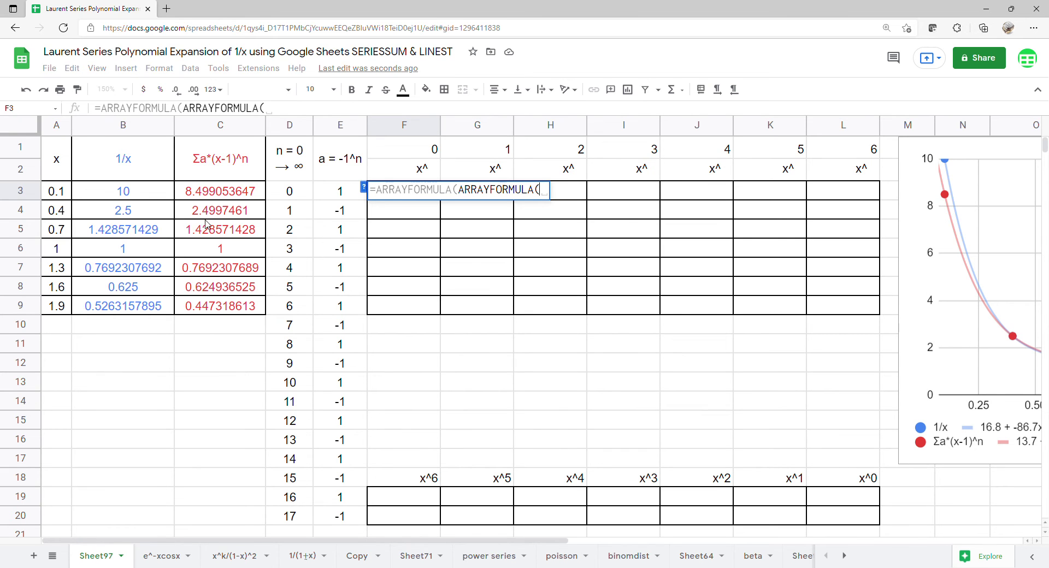
drag(59, 197, 64, 316)
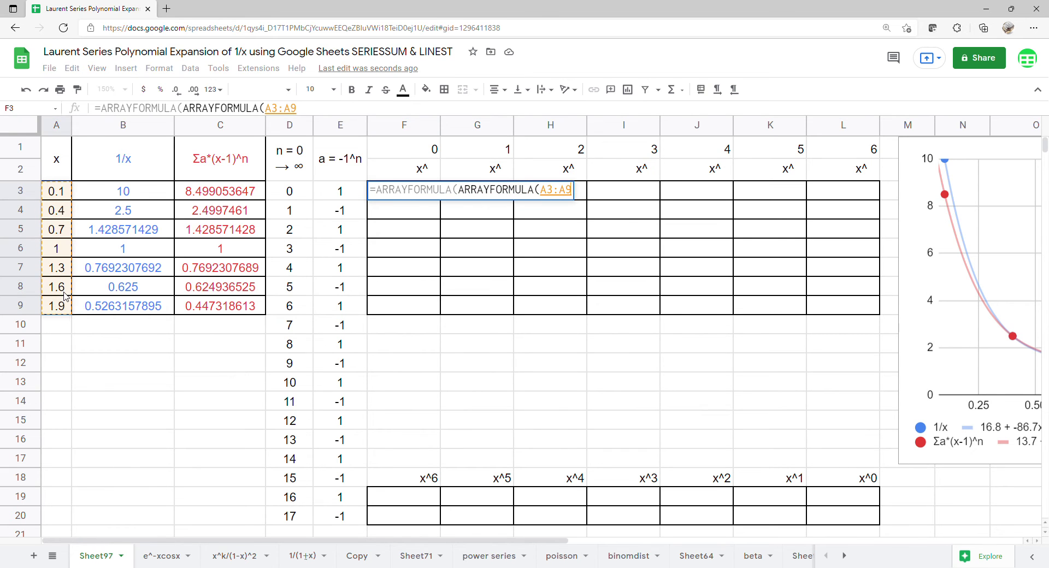
text(^)
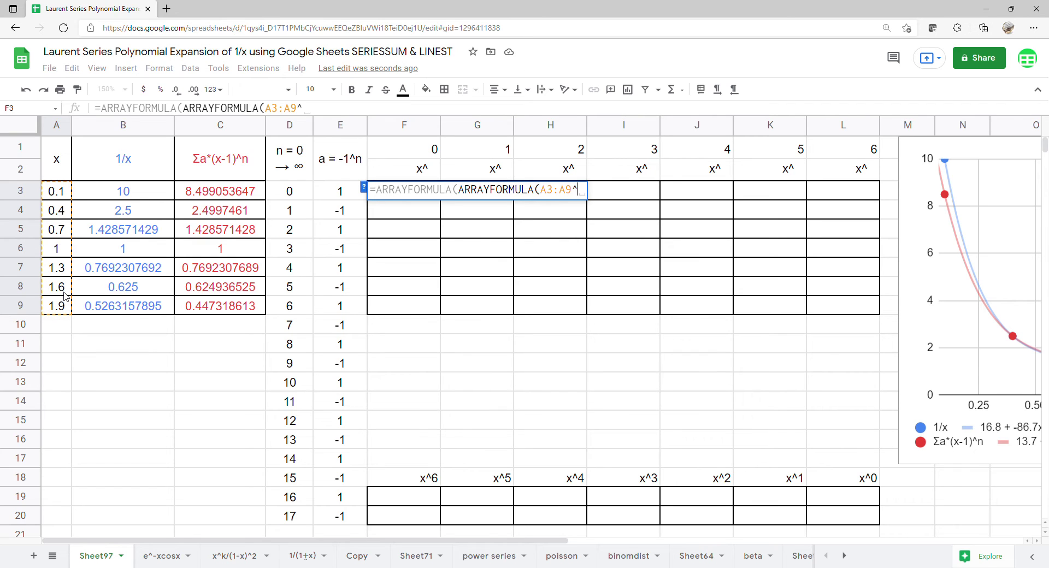
drag(429, 150, 842, 152)
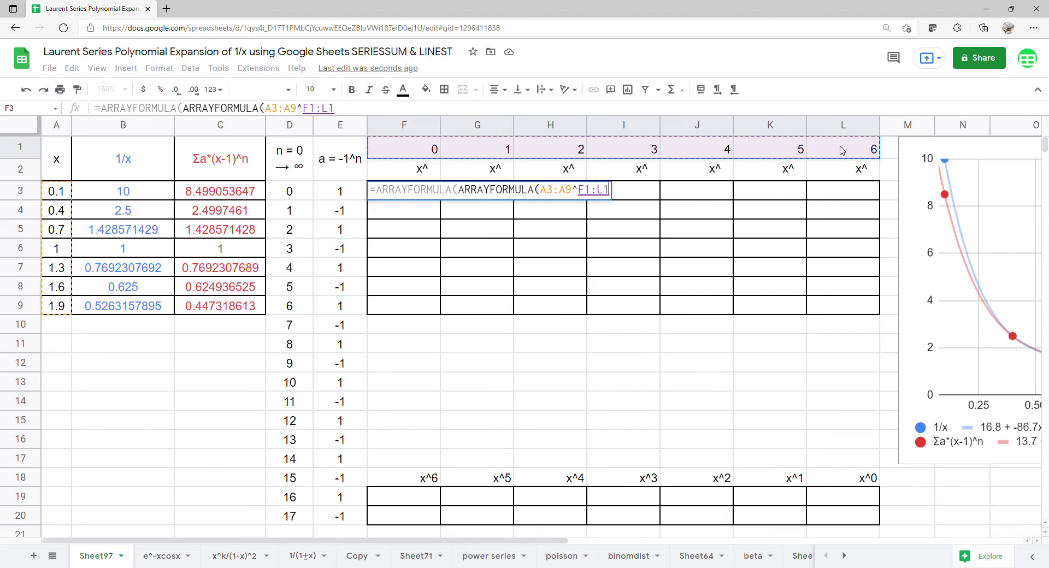
key(Return)
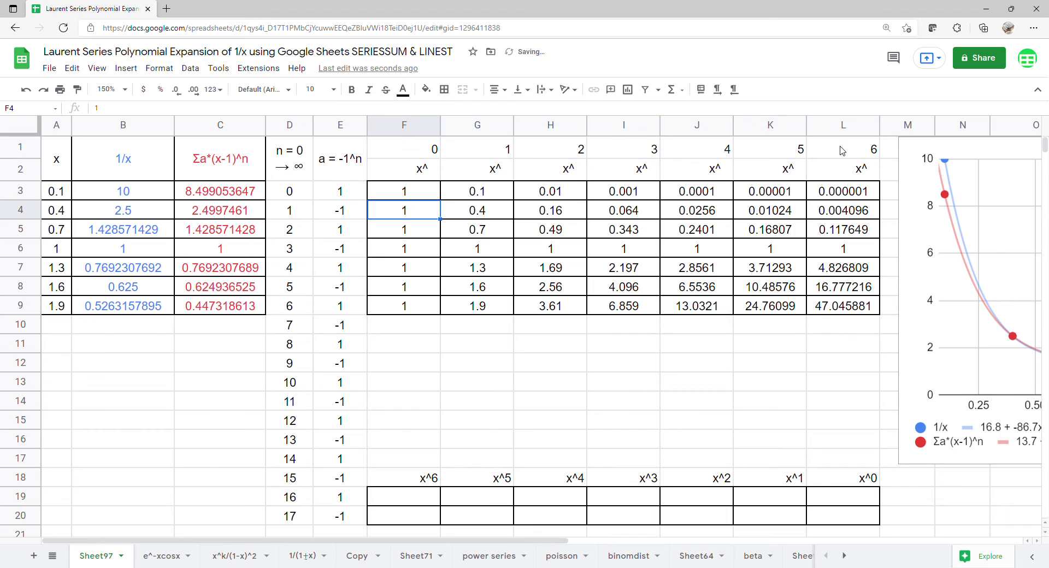
- Compute the polynomial coefficients of 1/x in F19 with =LINEST(B3:B9,G3:L9) and dismiss the autofill suggestion
click(404, 502)
text(=)
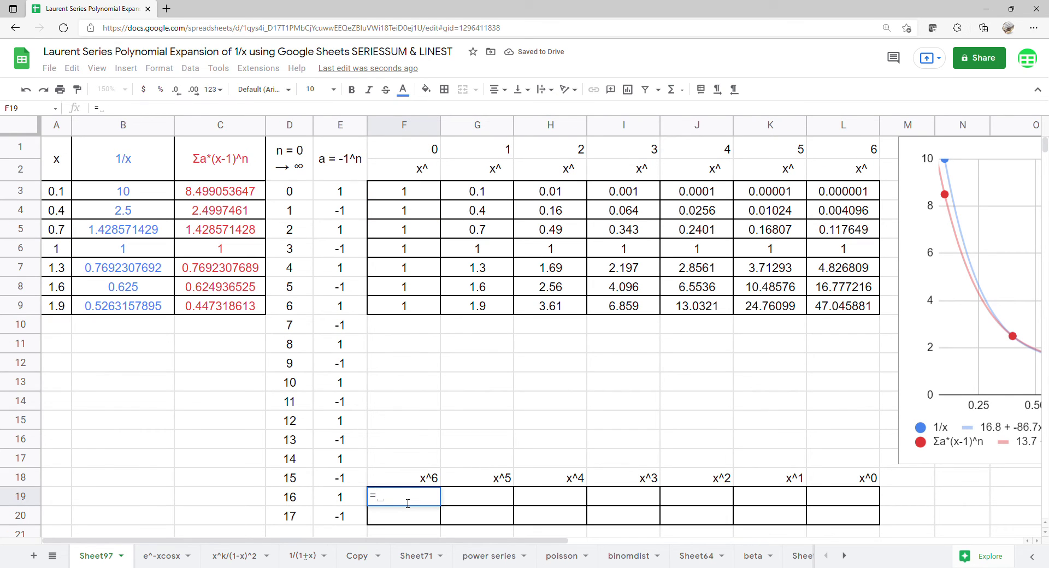
text(LINEST()
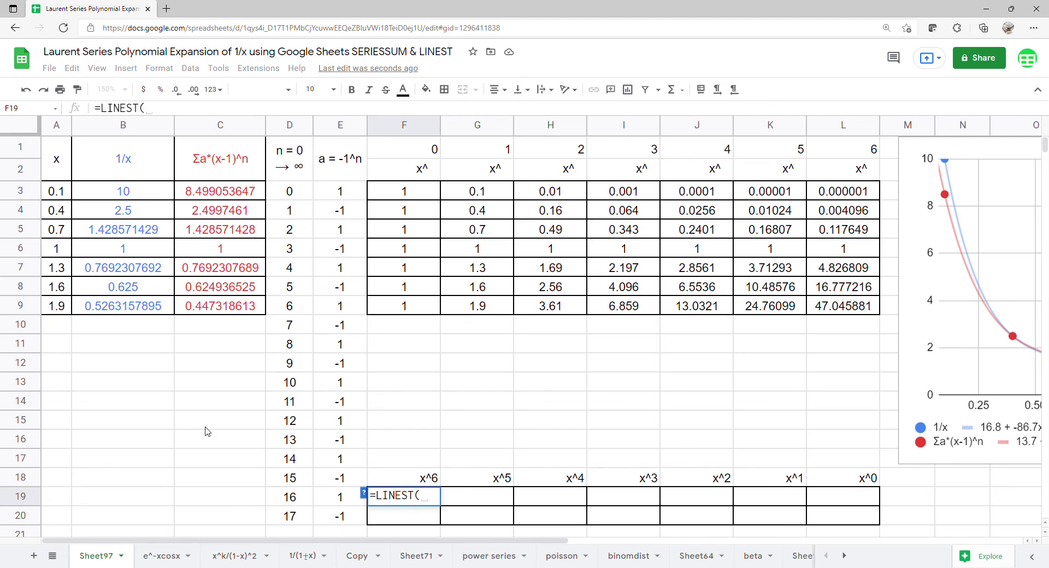
drag(143, 194, 144, 299)
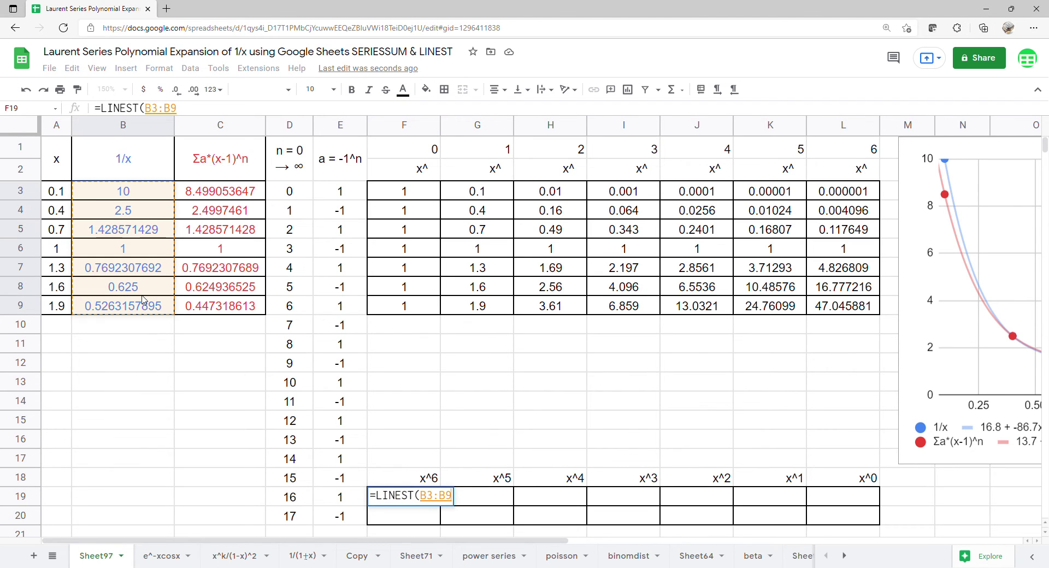
text(,)
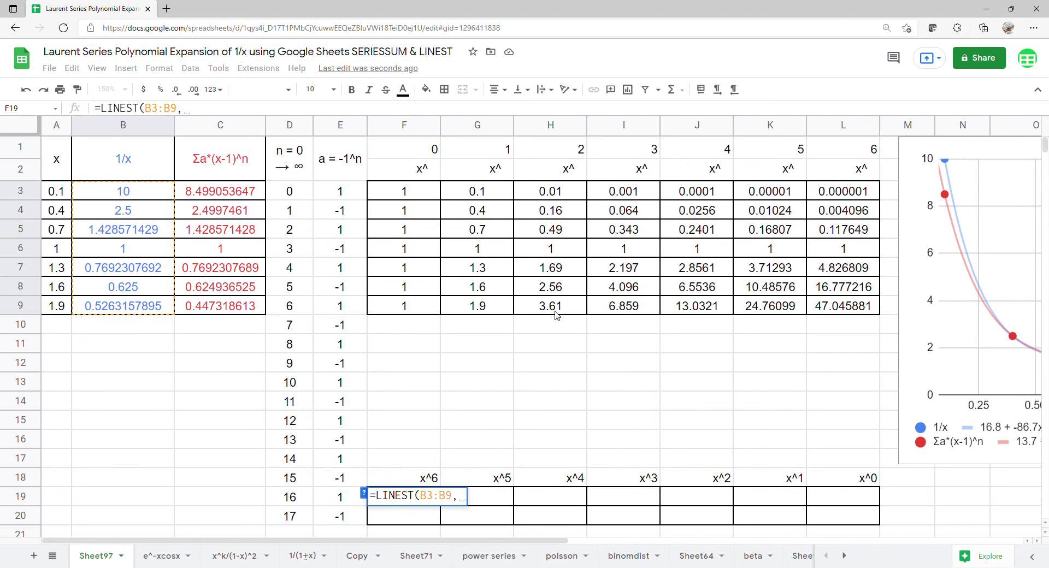
drag(481, 196, 836, 310)
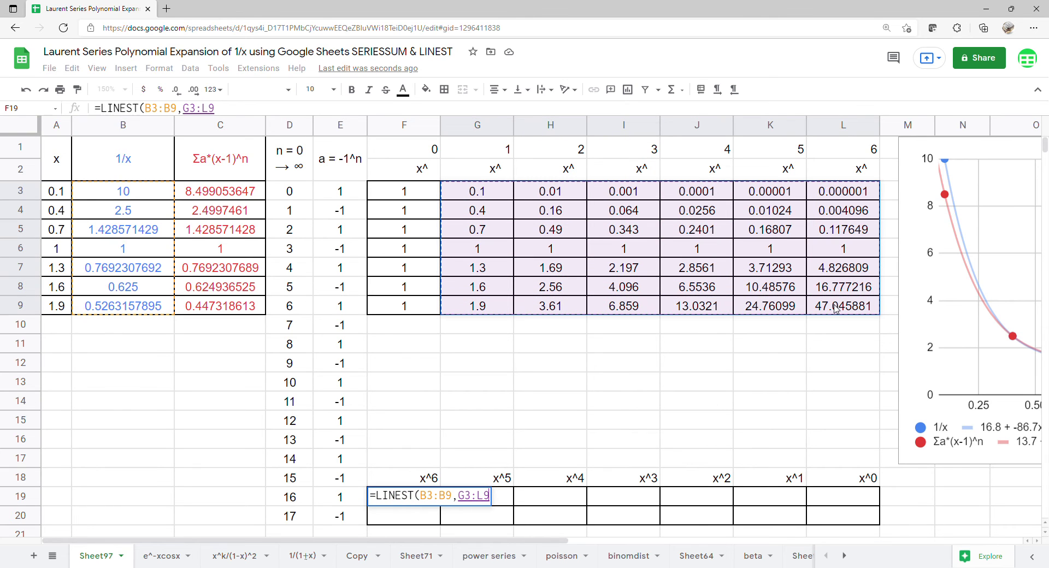
key(Return)
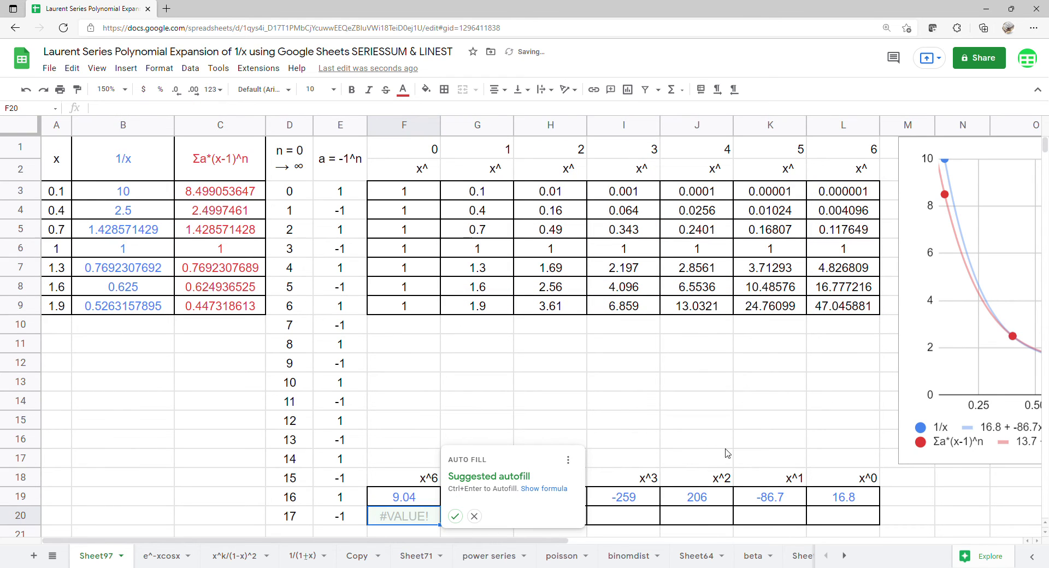
click(479, 520)
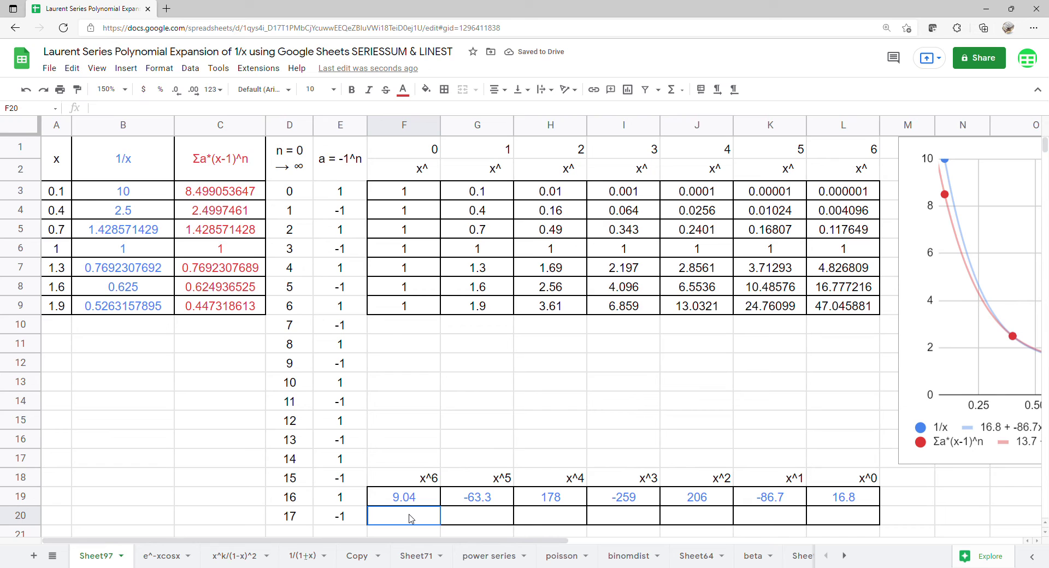
- Compute the polynomial coefficients of the Σa*(x-1)^n series in F20 with =LINEST(C3:C9,G3:L9)
text(=)
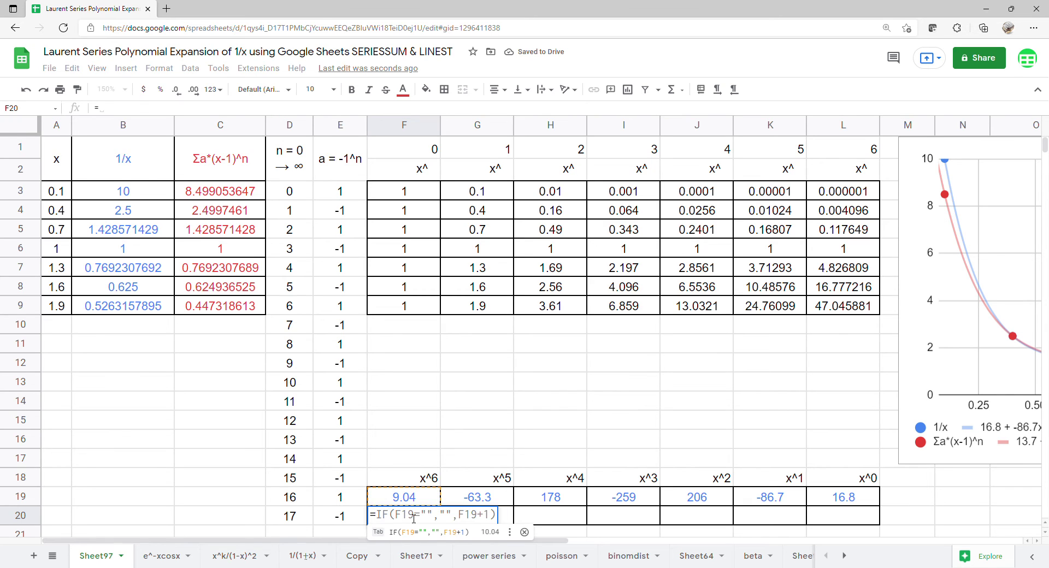
text(lin)
key(Tab)
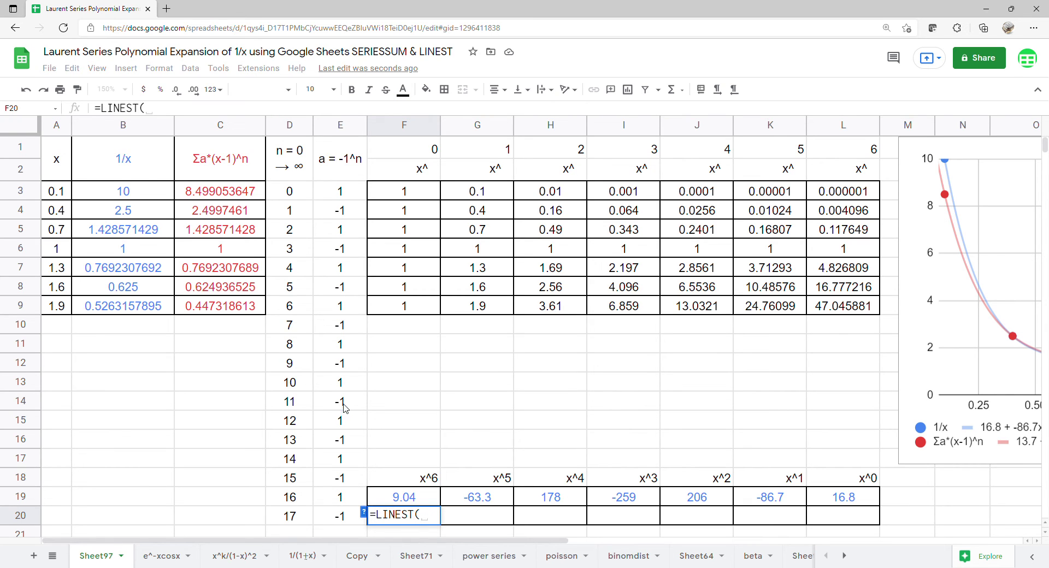
drag(253, 198, 242, 318)
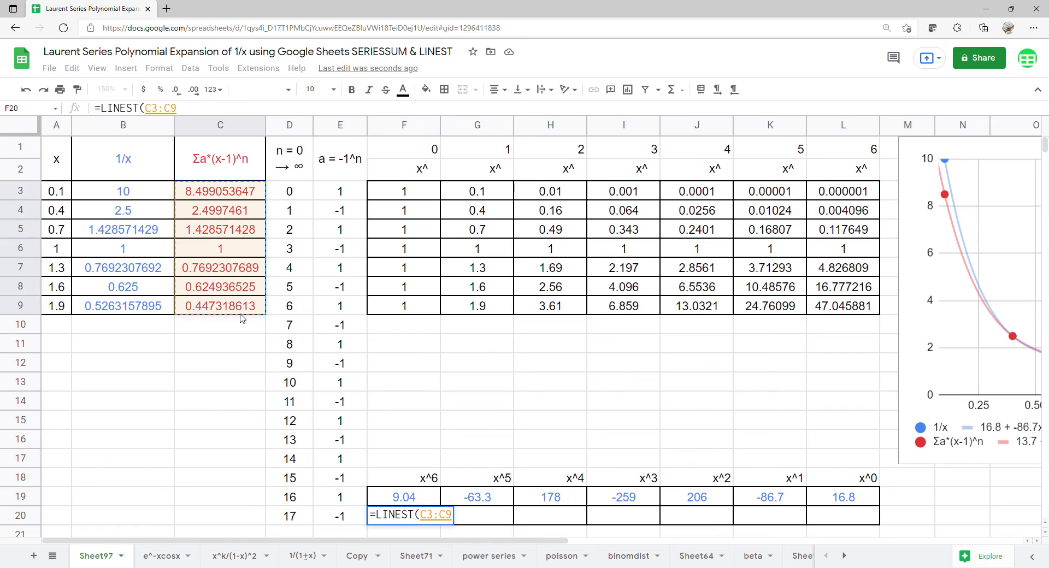
text(,)
drag(490, 189, 843, 309)
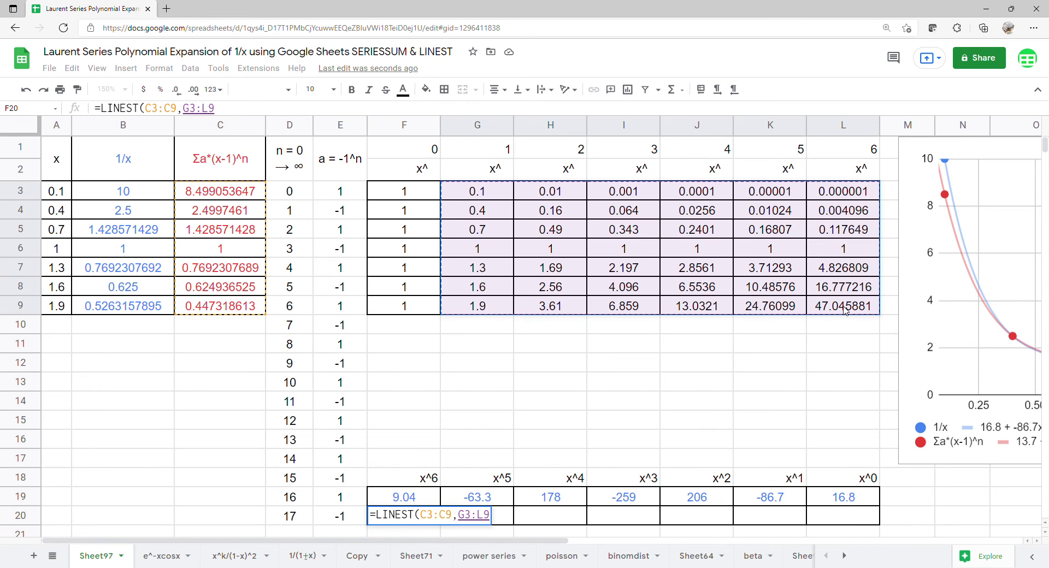
key(Return)
- Move the chart back over columns F to L, directly above the LINEST coefficient table
scroll(845, 339, up, 1)
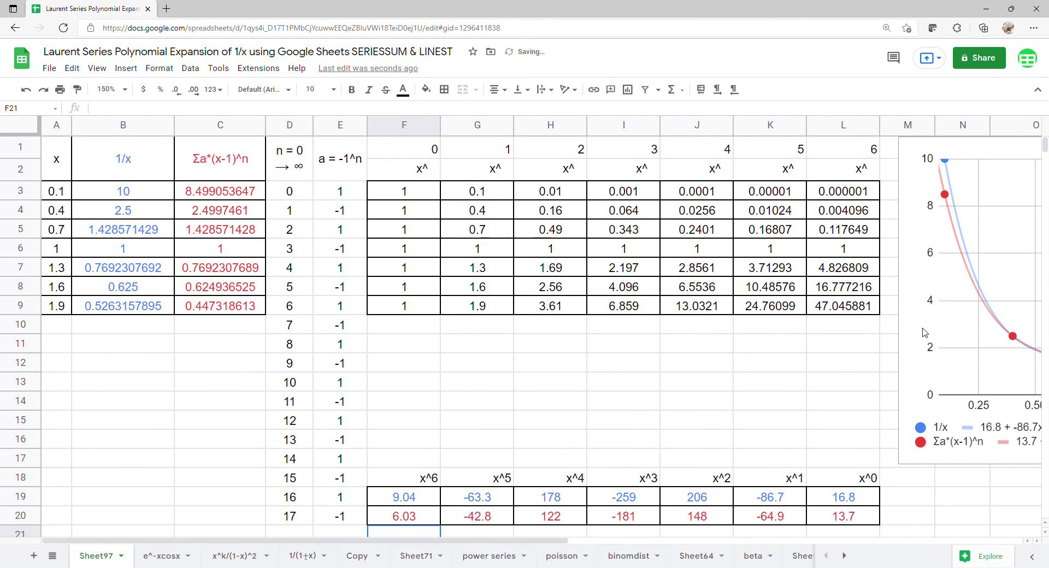
drag(970, 326, 458, 255)
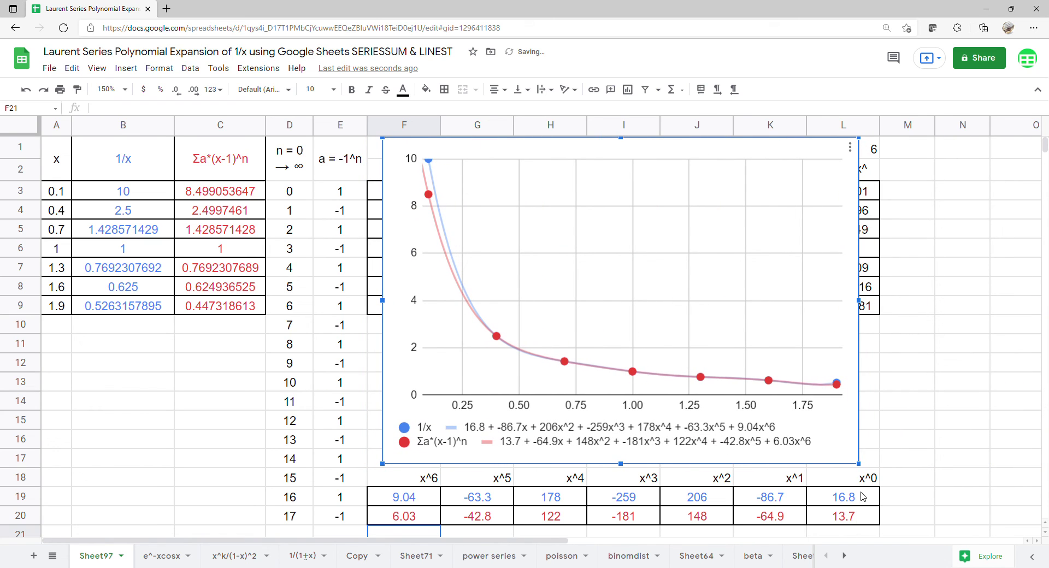
- Compare the LINEST coefficients from x^0 to x^6 in rows 18 to 20 with the chart's two trendline equations
drag(865, 484, 861, 518)
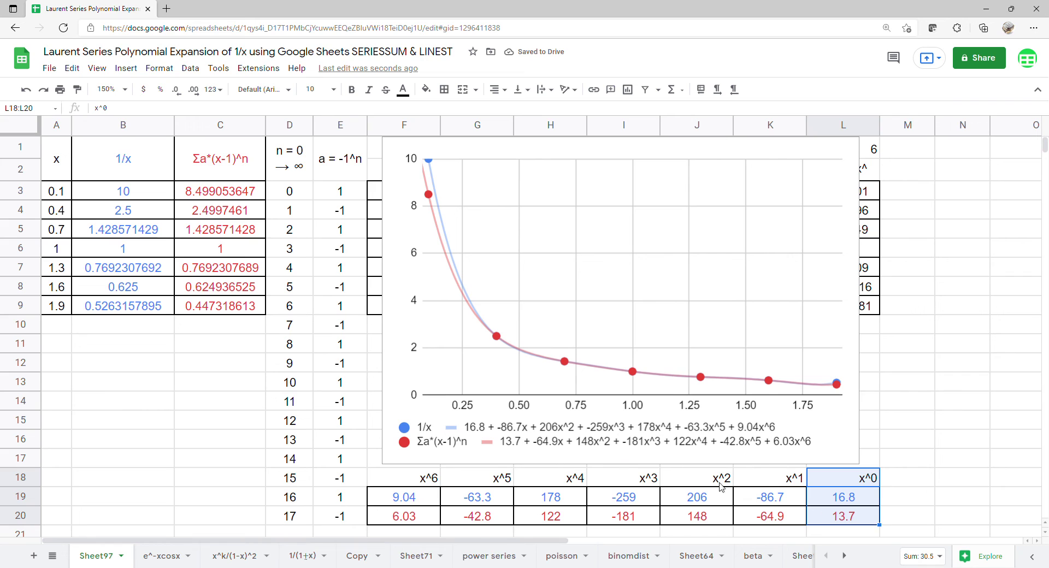
drag(790, 480, 789, 519)
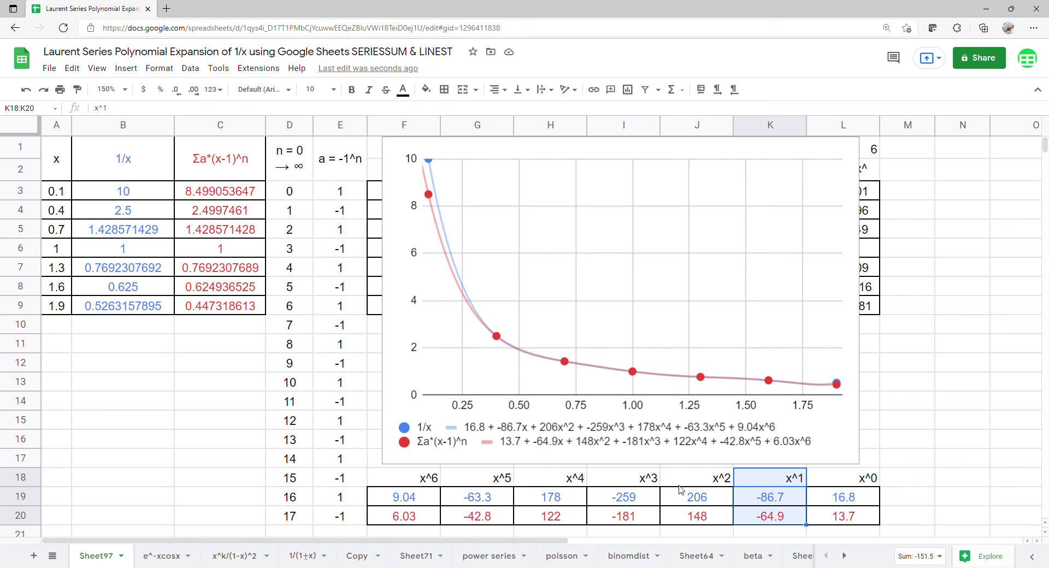
drag(699, 484, 705, 527)
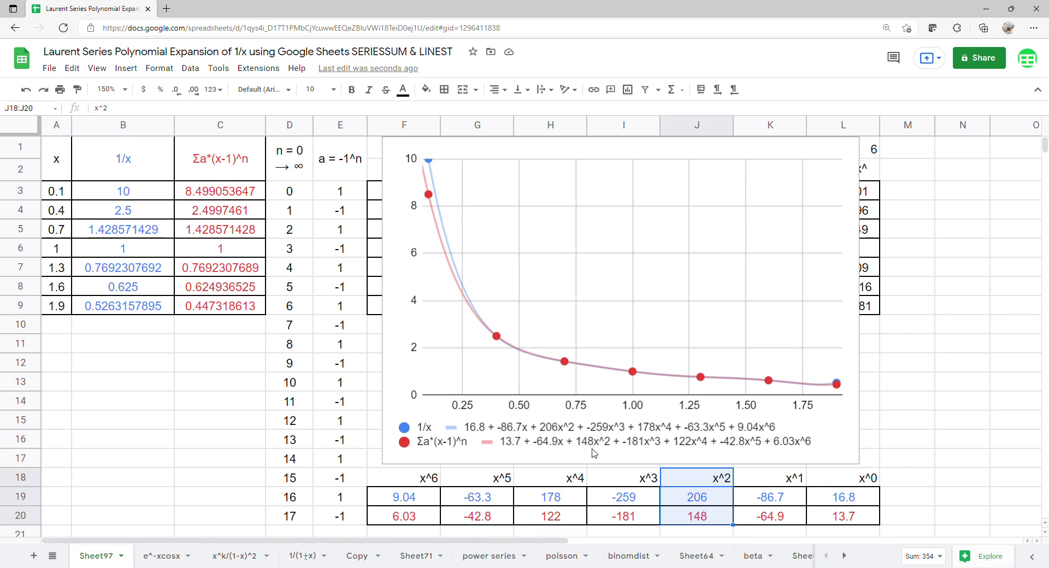
drag(638, 486, 640, 519)
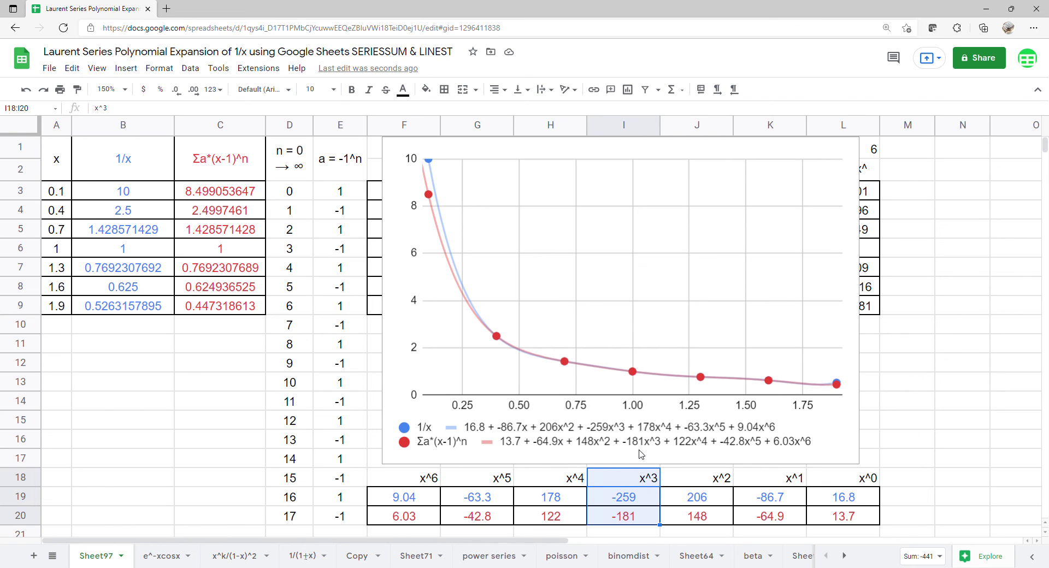
drag(556, 481, 557, 518)
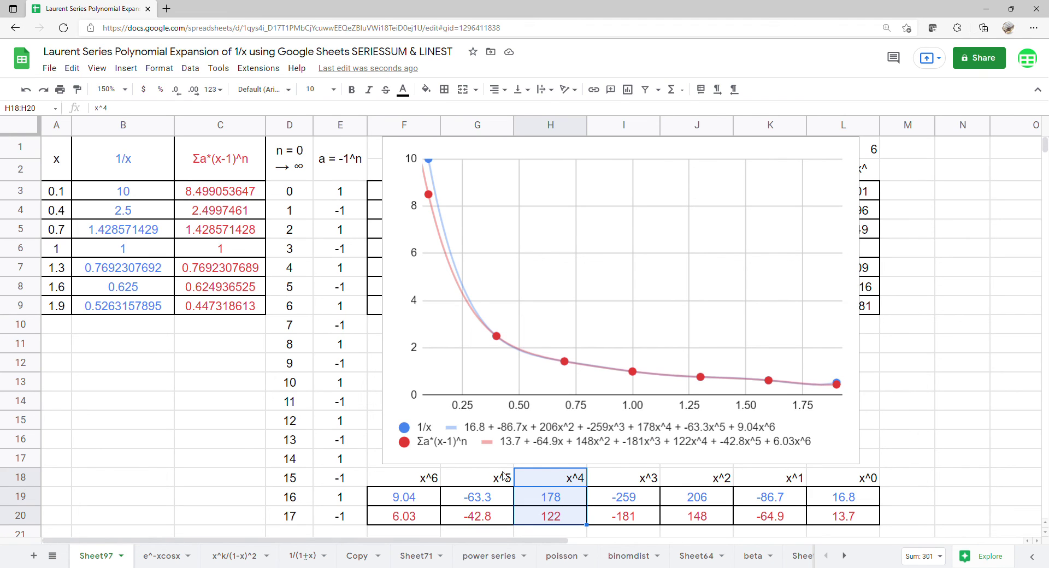
drag(497, 481, 497, 516)
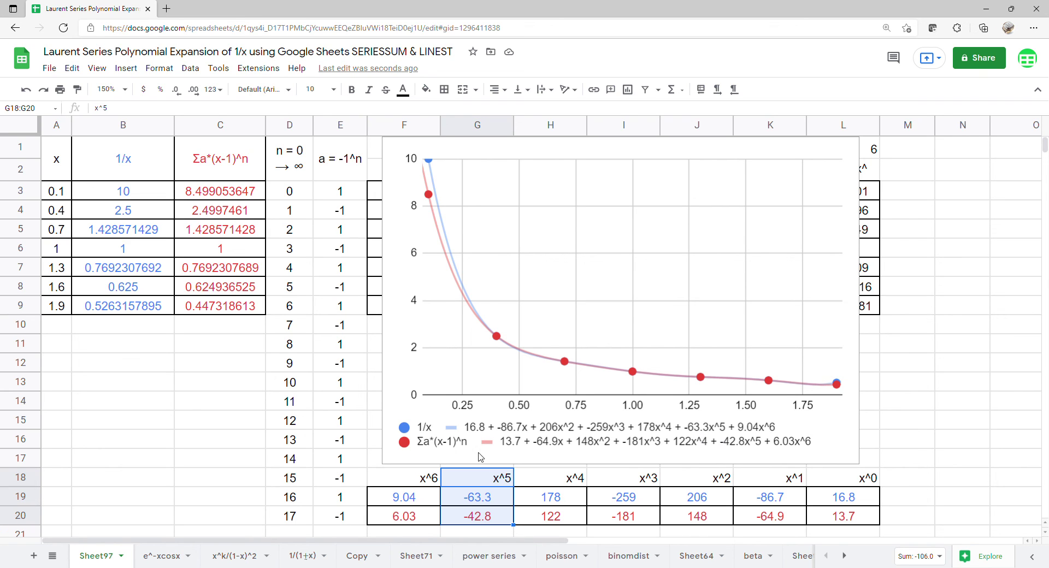
drag(424, 480, 418, 516)
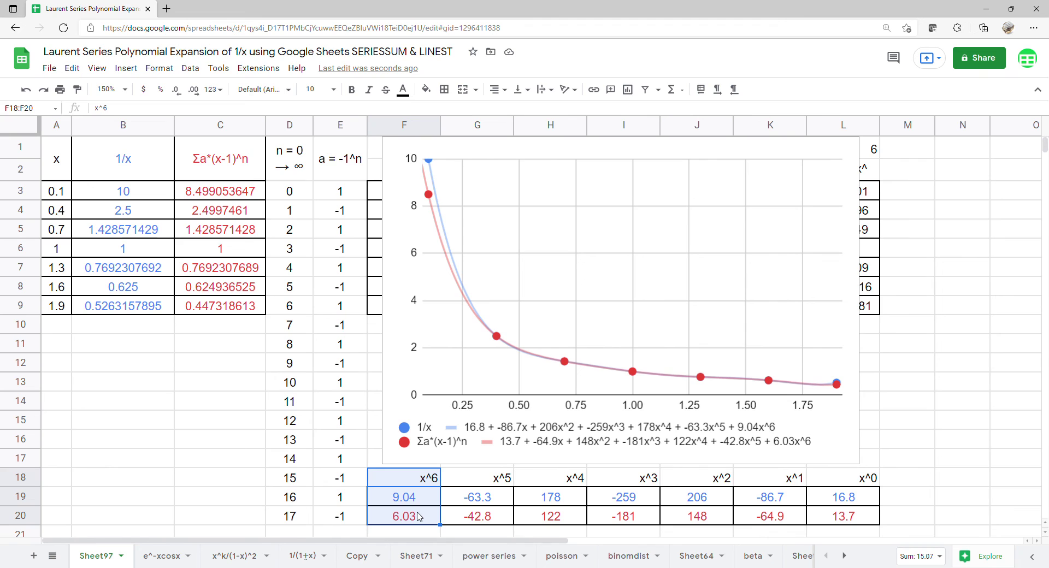